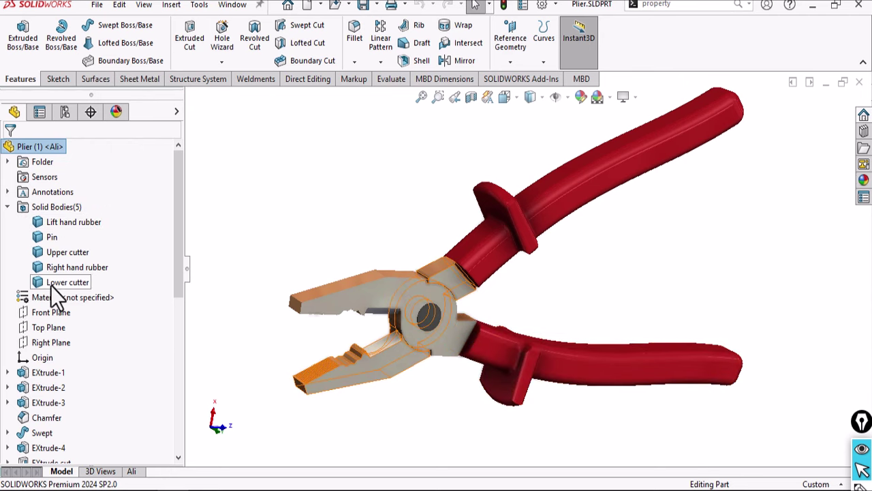
Step: Make a drawing from the plier part on a standard A3 (ISO) sheet and place the part's *Current view in its upper-right area
left_click(96, 5)
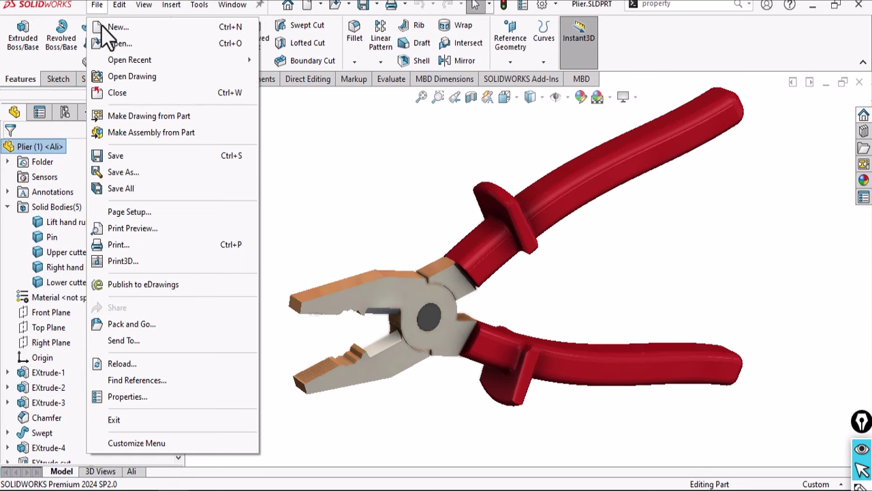
left_click(154, 122)
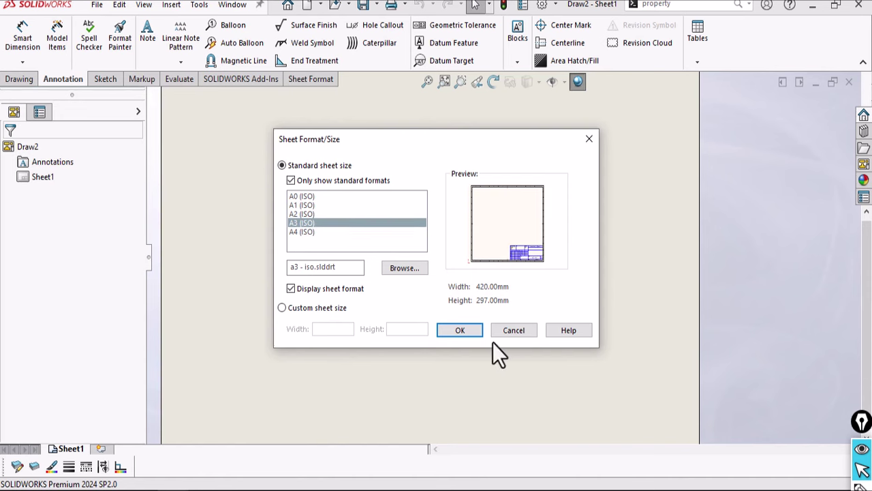
left_click(463, 330)
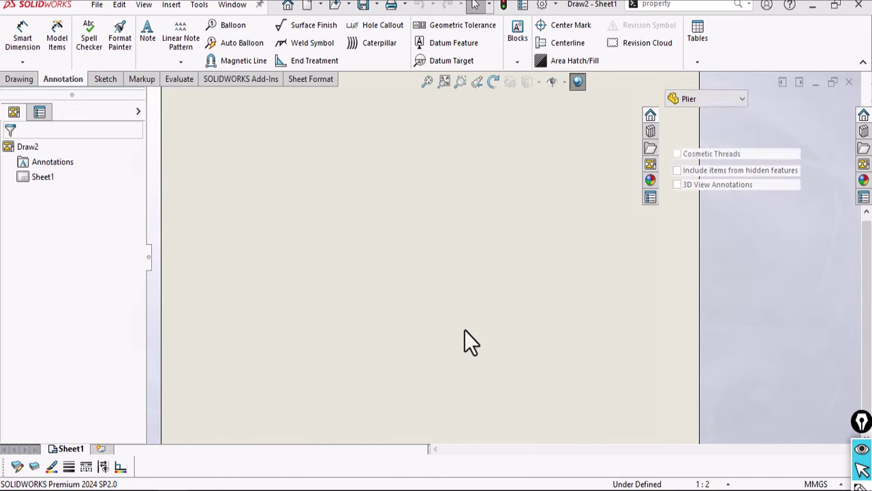
scroll(811, 443, "down", 2)
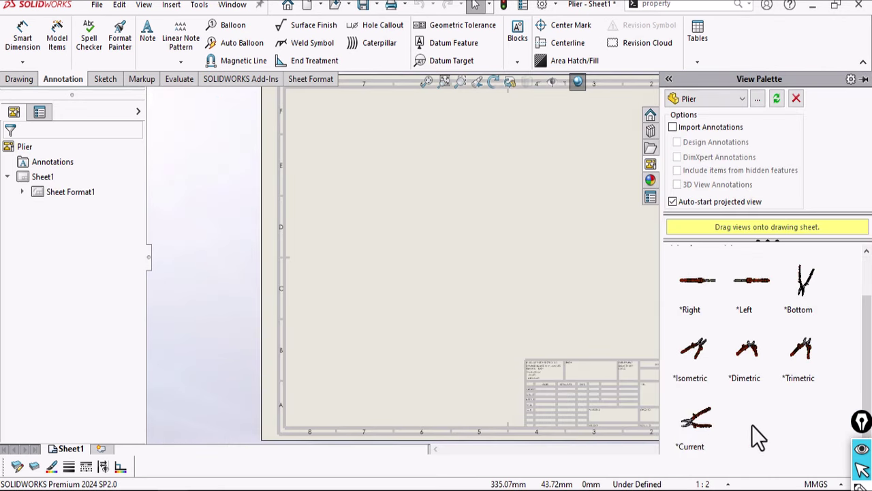
mouse_move(695, 412)
left_mouse_down()
mouse_move(687, 421)
mouse_move(596, 235)
mouse_move(585, 232)
left_mouse_up()
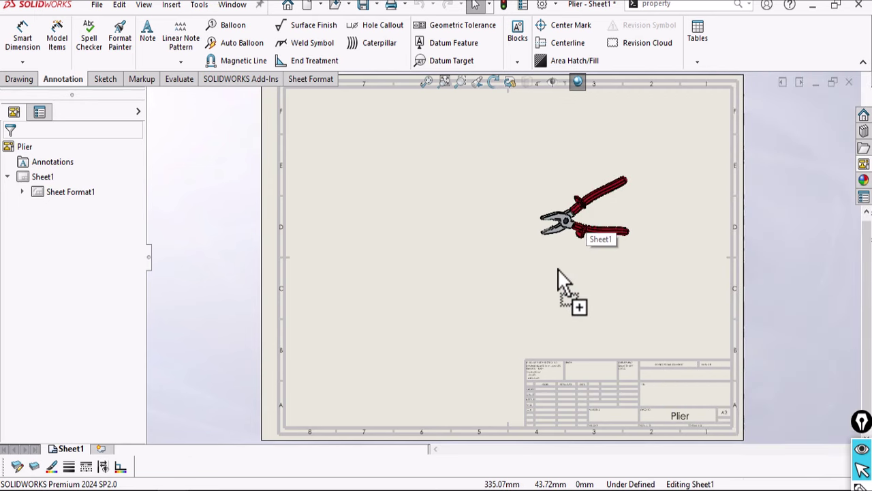
Step: Set the plier drawing view to a custom scale of 1:1 and the Shaded display style without edges
scroll(140, 265, "down", 5)
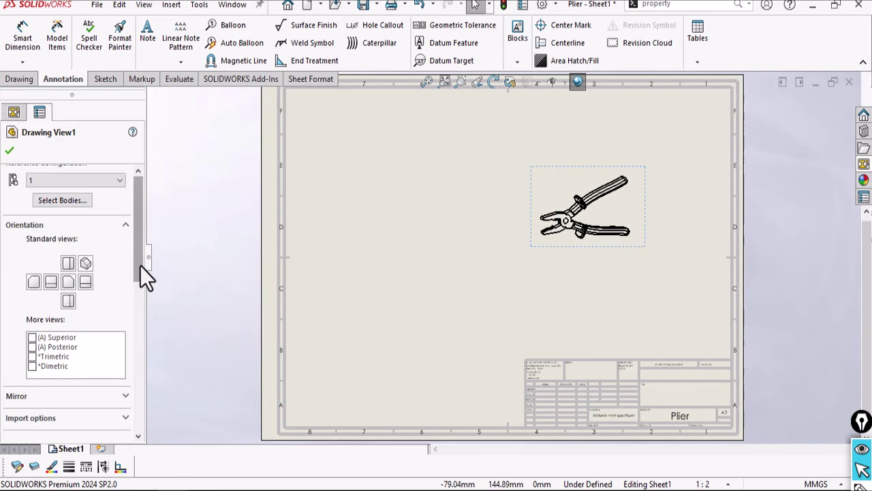
left_click(82, 317)
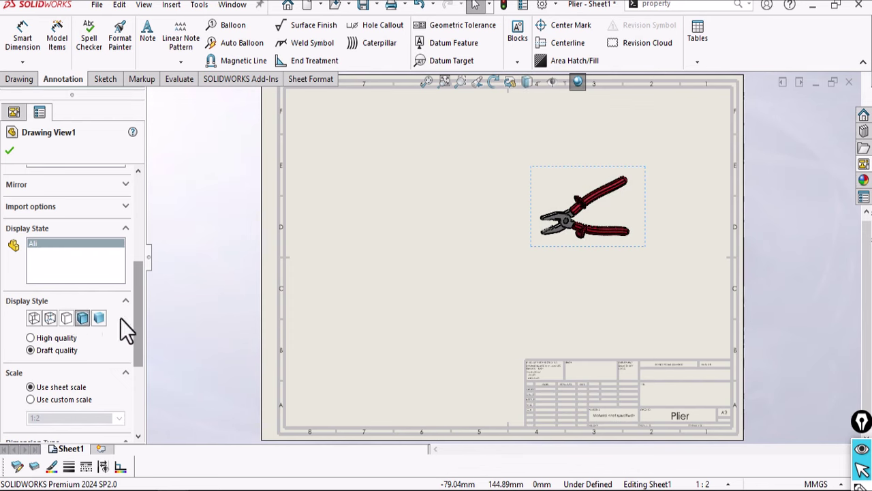
scroll(136, 321, "down", 3)
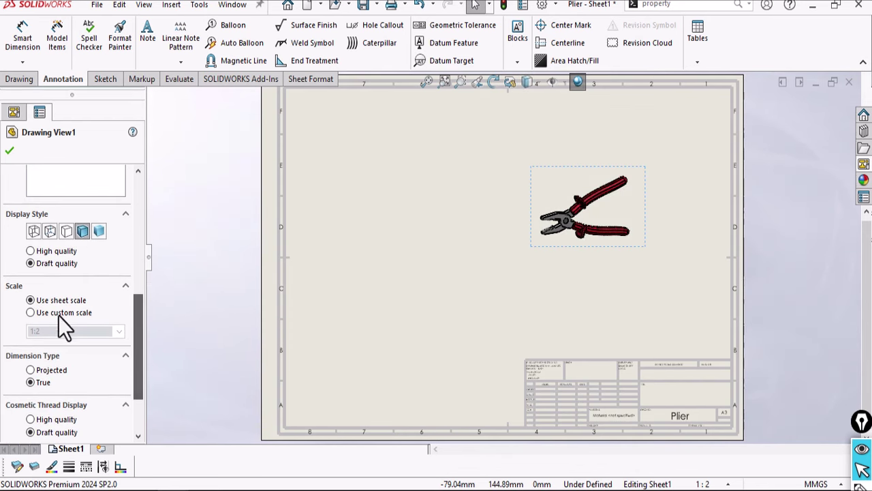
left_click(51, 313)
left_click(96, 331)
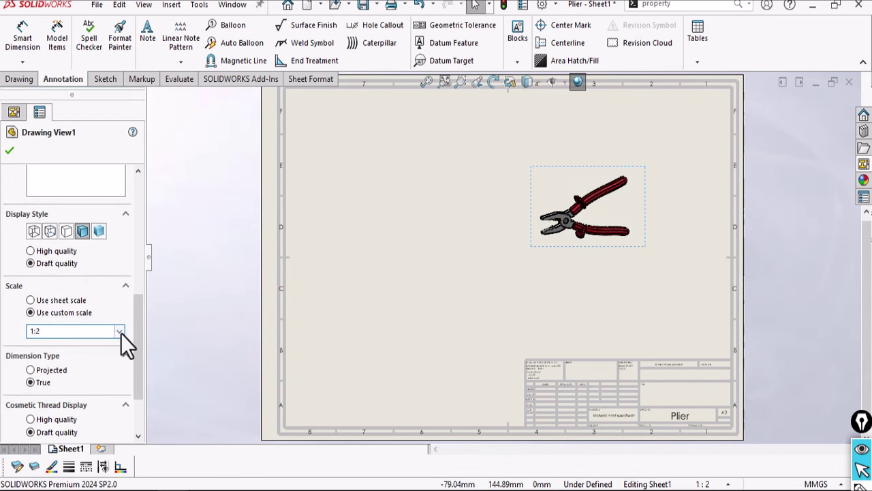
left_click(119, 332)
left_click(69, 343)
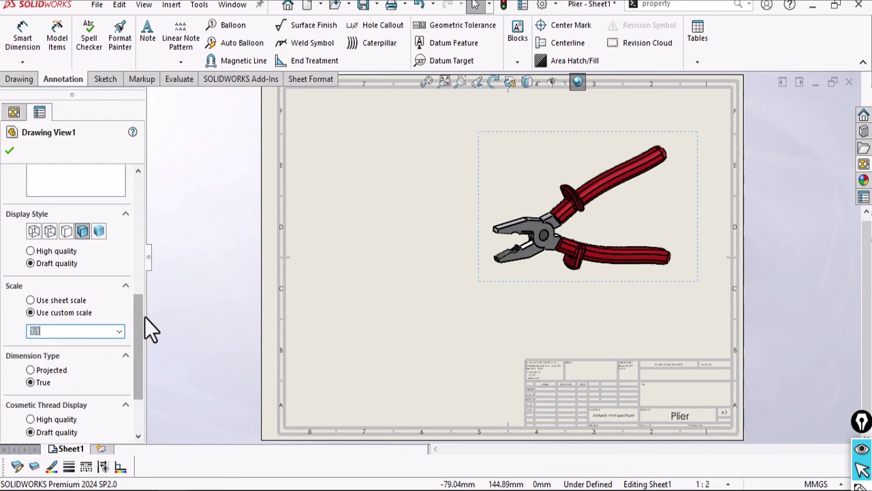
left_click(100, 232)
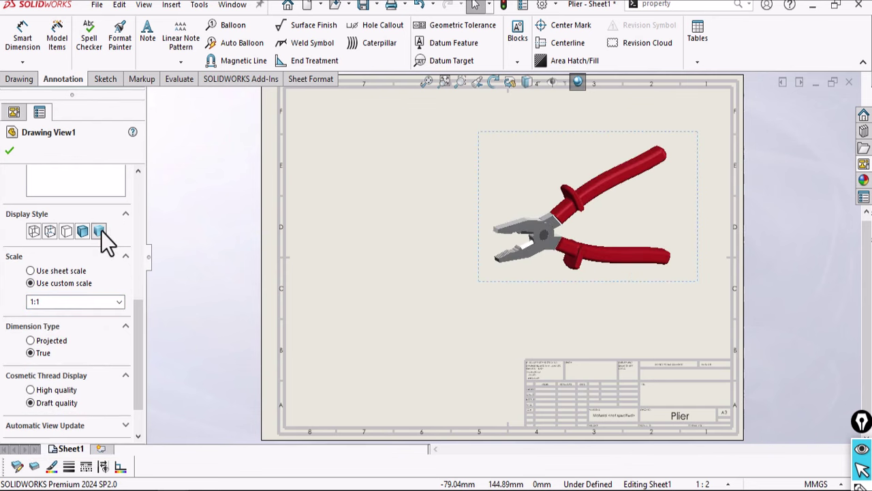
left_click(10, 151)
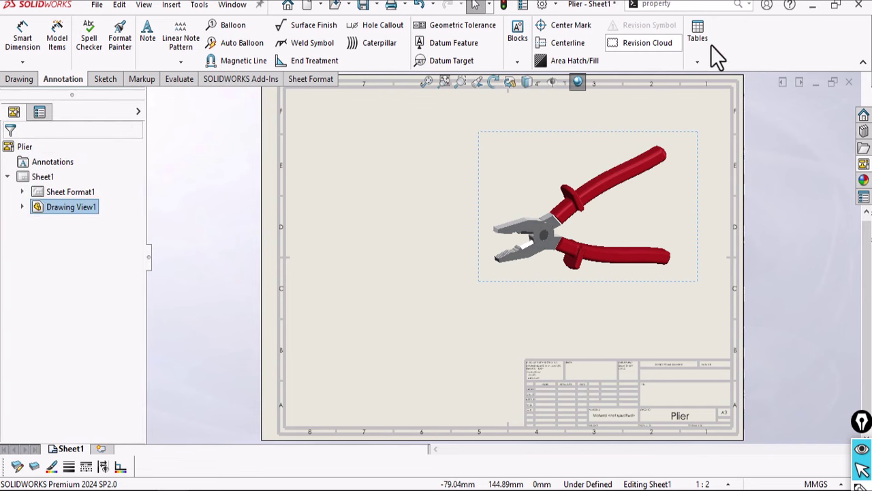
Step: Insert a parts-only Bill of Materials of the plier view with the bom-standard template in the sheet's upper-left area
left_click(699, 62)
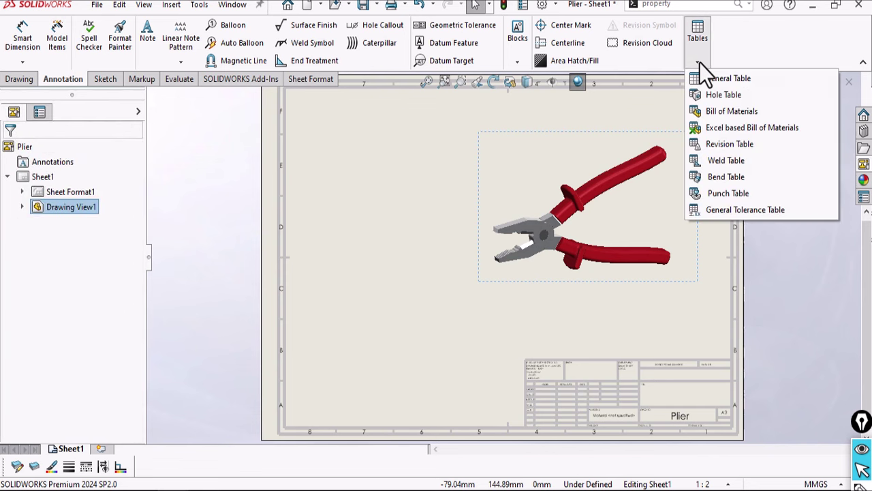
left_click(733, 117)
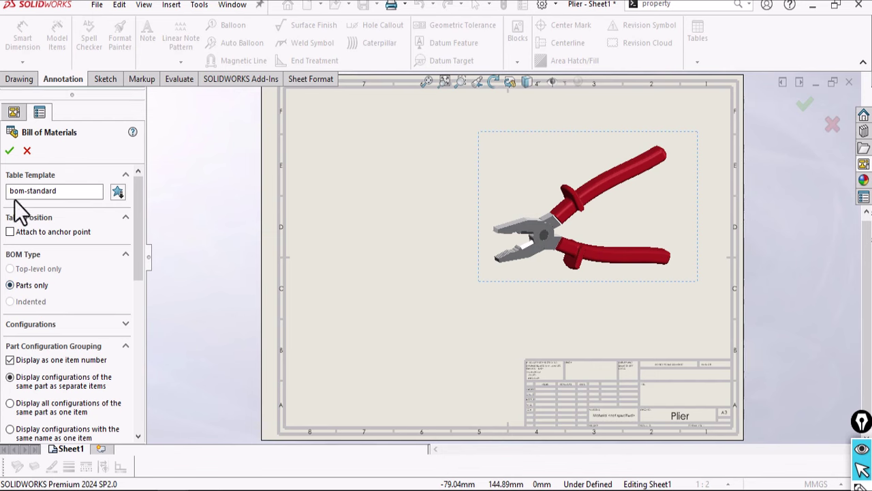
left_click(8, 150)
left_click(332, 141)
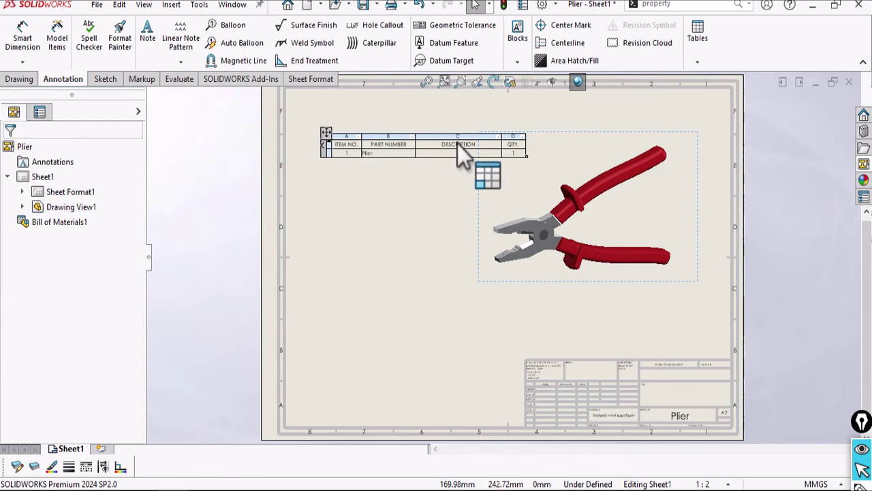
scroll(443, 164, "up", 2)
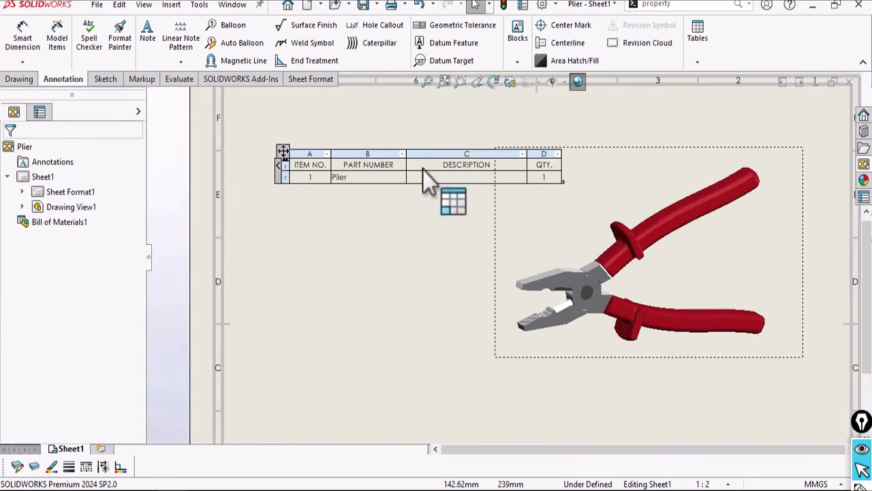
Step: Delete the Bill of Materials table from the drawing sheet
left_click(293, 167)
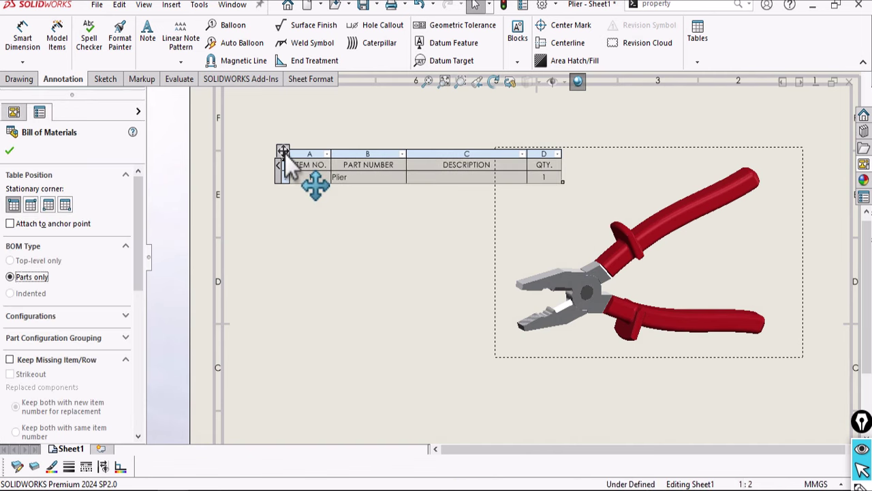
right_click(285, 153)
mouse_move(340, 235)
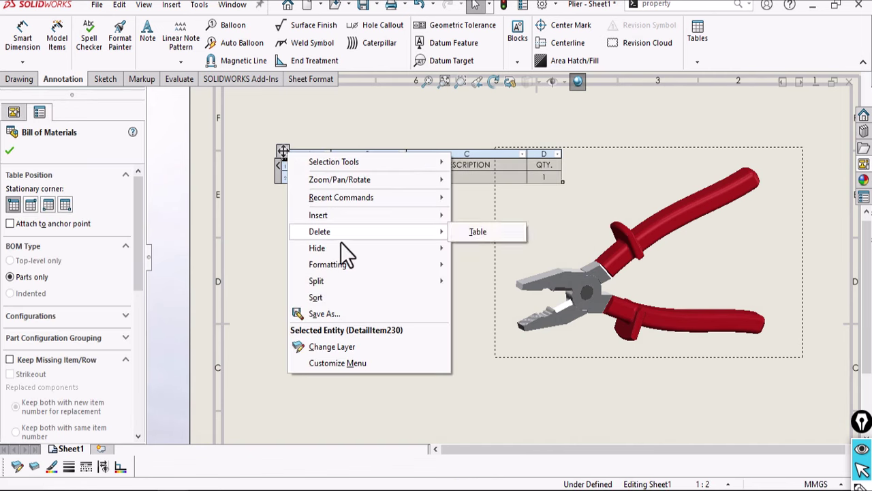
left_click(486, 230)
left_click(348, 279)
scroll(460, 253, "up", 3)
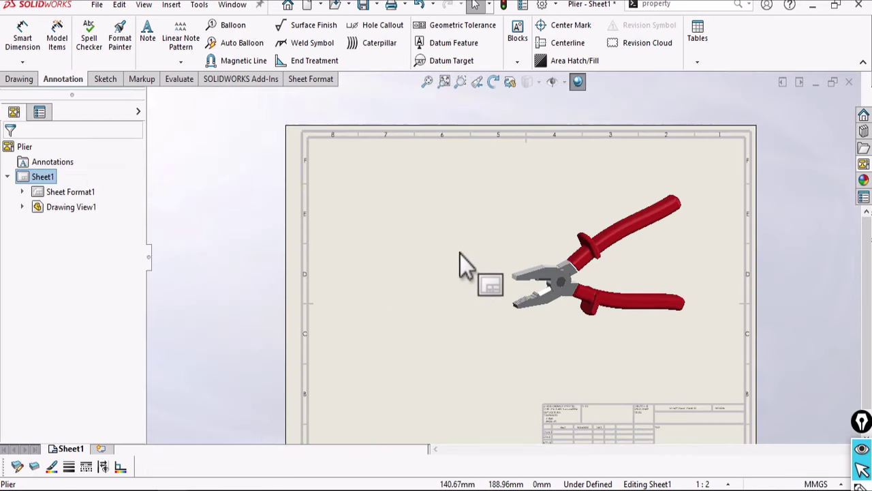
scroll(518, 247, "down", 2)
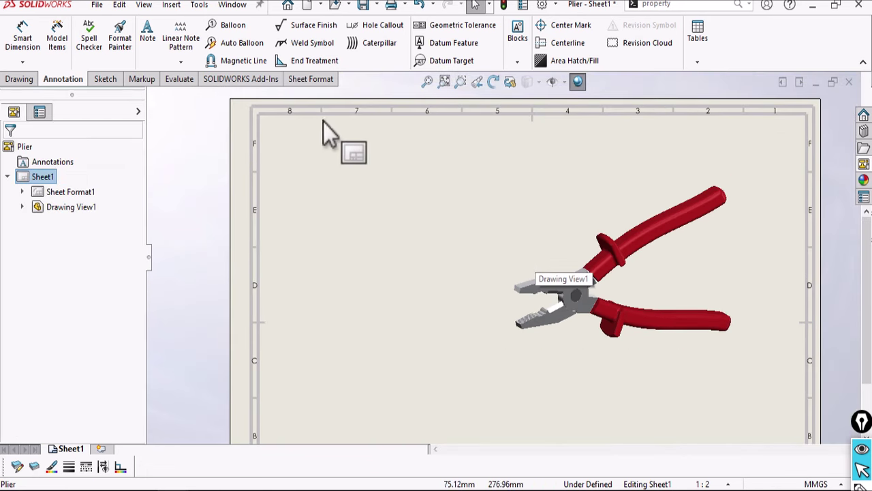
Step: Switch to the Plier.SLDPRT part and add a Weldment feature to it
left_click(233, 6)
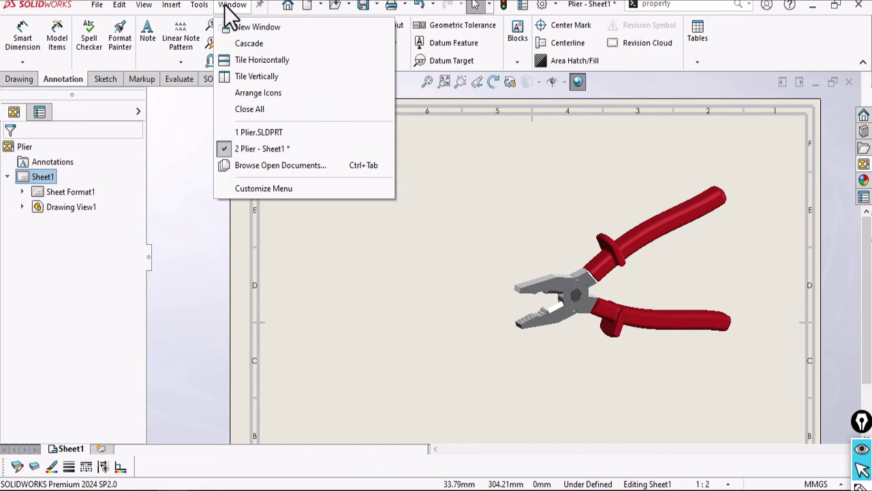
left_click(264, 133)
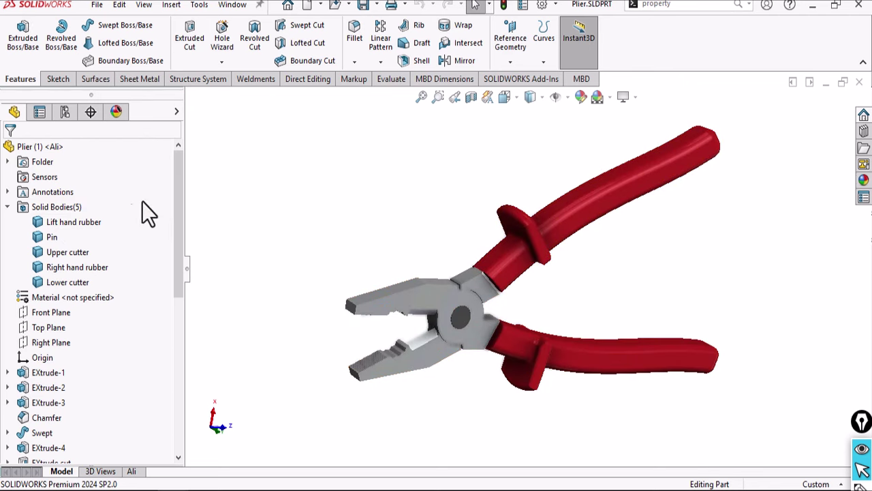
left_click(253, 80)
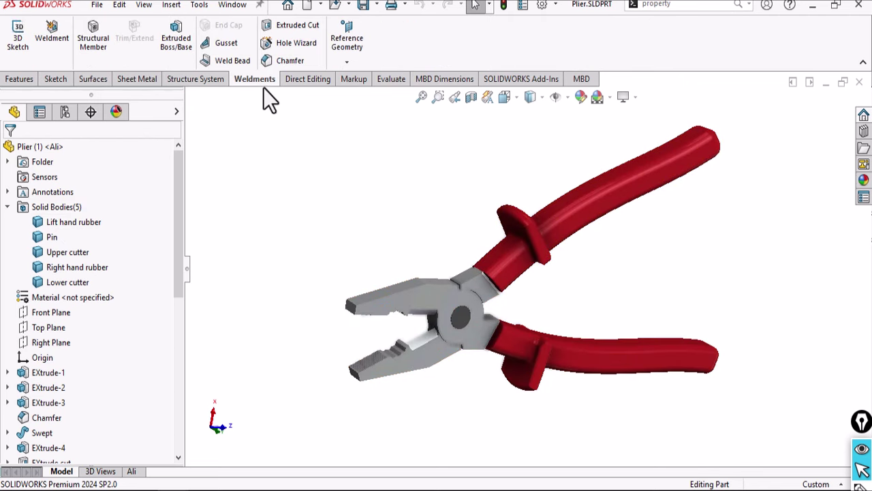
left_click(57, 29)
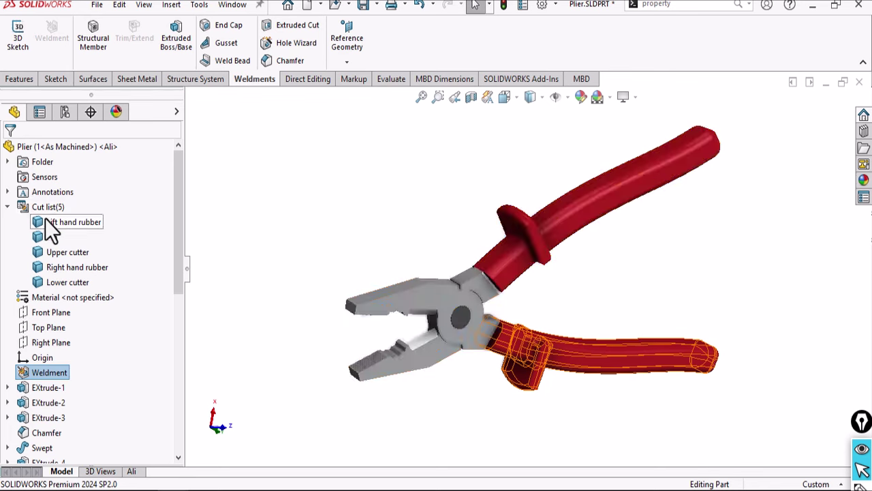
Step: Update the part's cut list to group its bodies, and turn on Update Automatically for it
right_click(40, 207)
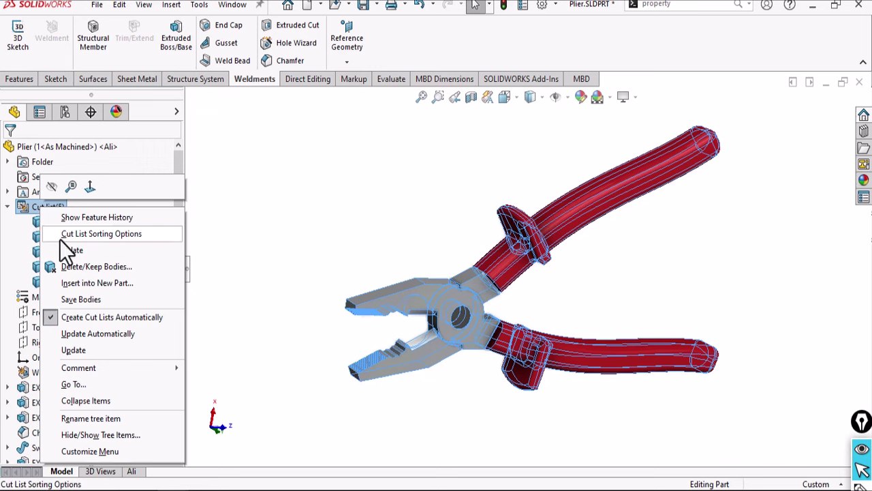
left_click(81, 350)
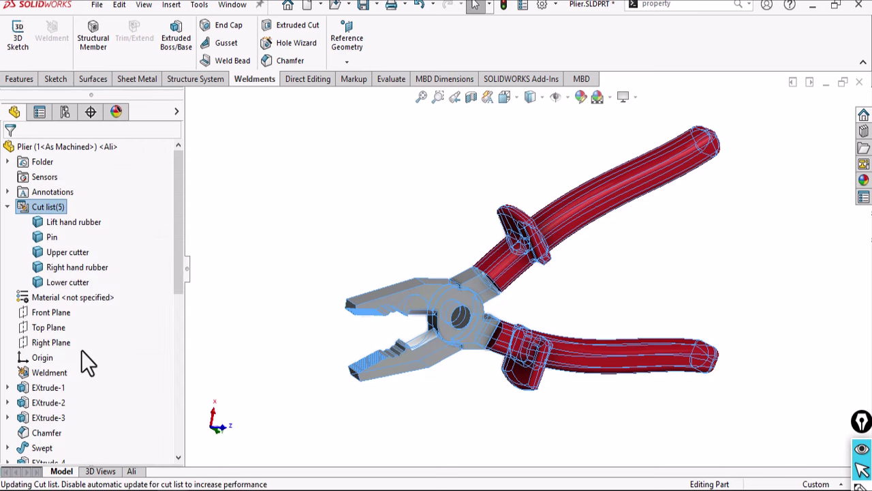
right_click(40, 210)
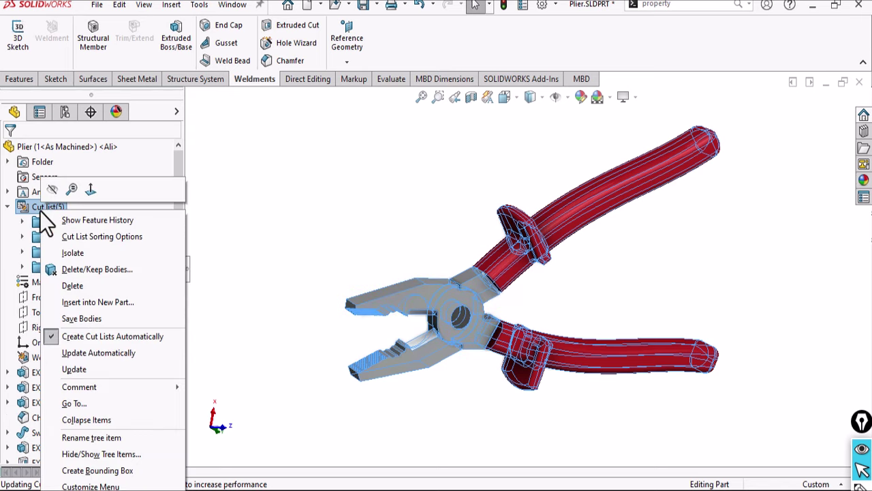
left_click(82, 354)
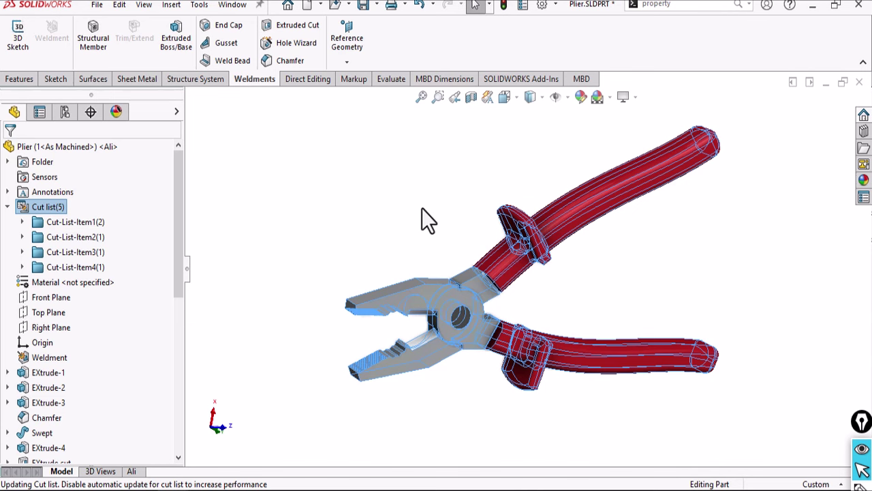
Step: Switch back to the Plier drawing and insert a Weldment Cut List of the plier view, using the cut list template, in the sheet's upper-left area
left_click(225, 4)
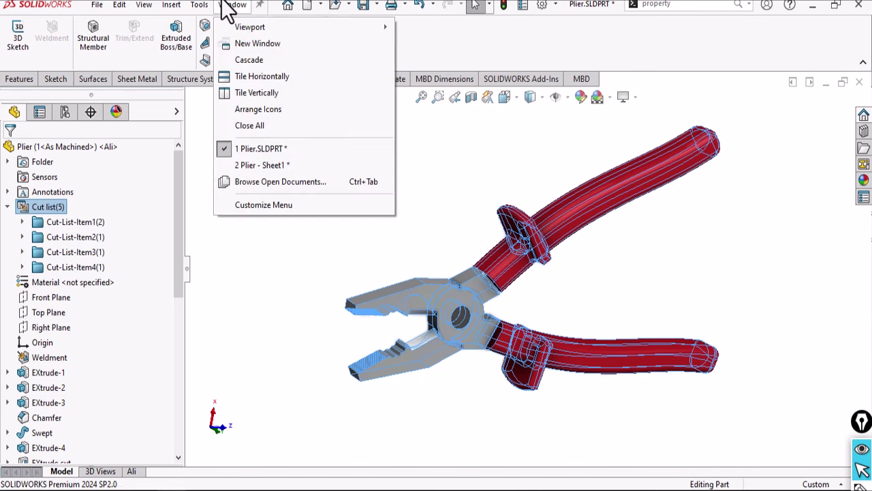
left_click(269, 166)
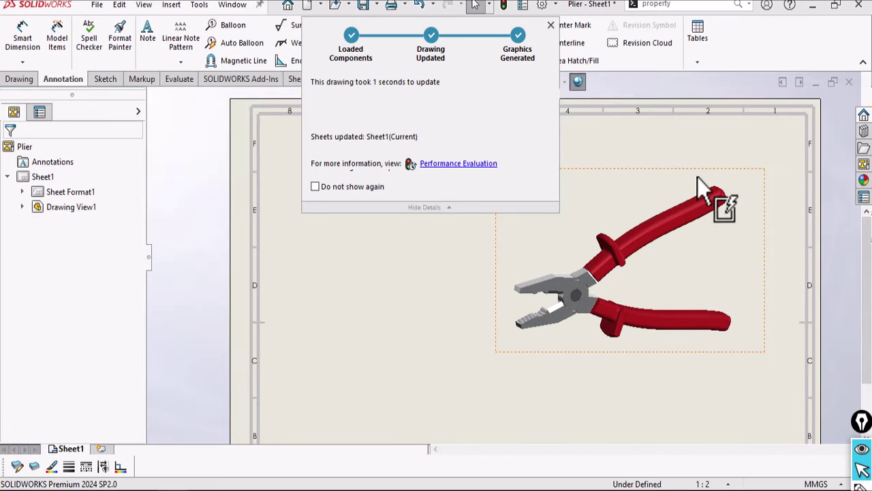
left_click(694, 62)
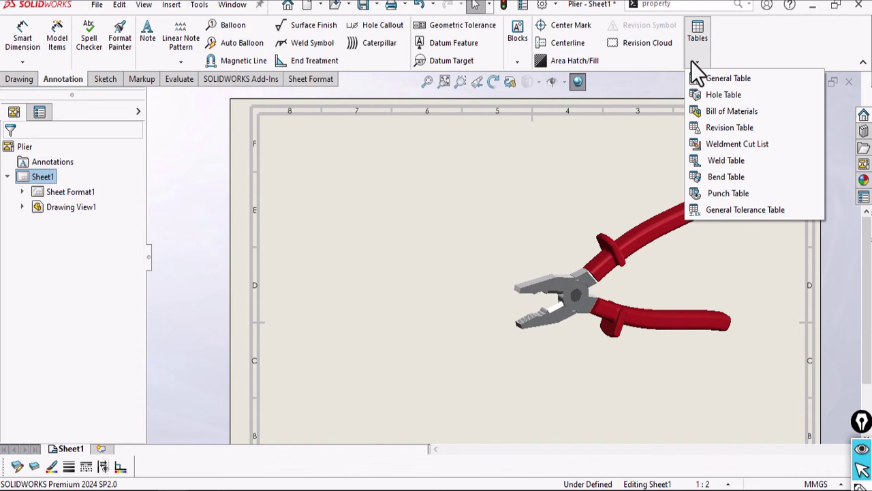
left_click(746, 145)
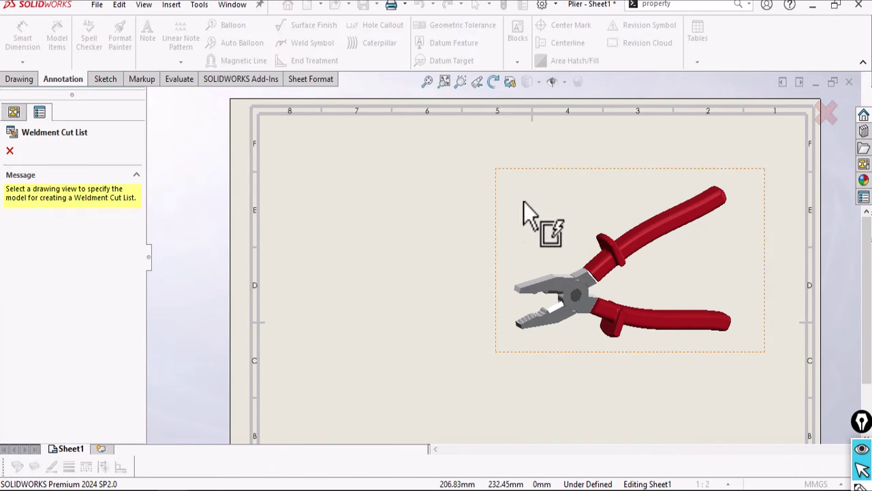
left_click(578, 231)
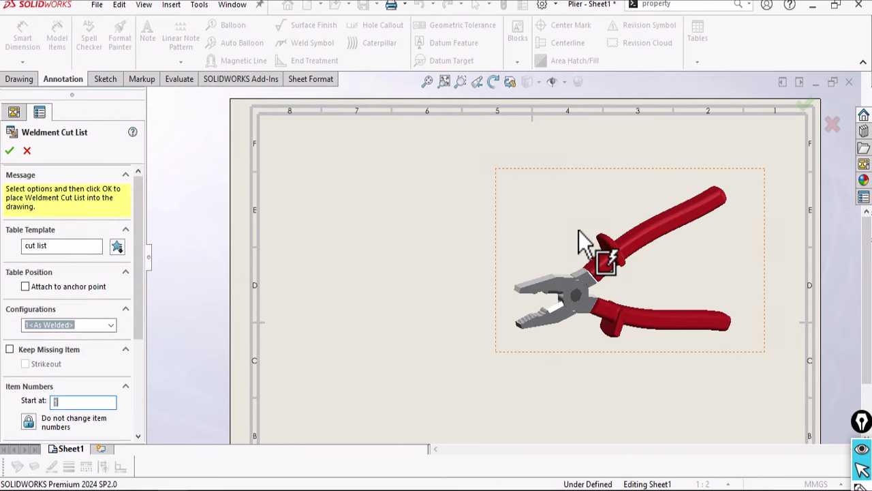
left_click(10, 150)
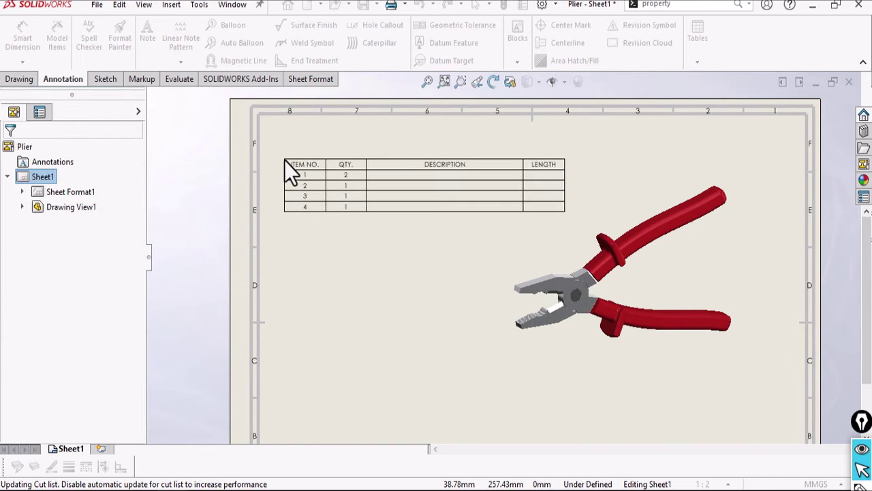
left_click(285, 160)
scroll(405, 150, "down", 1)
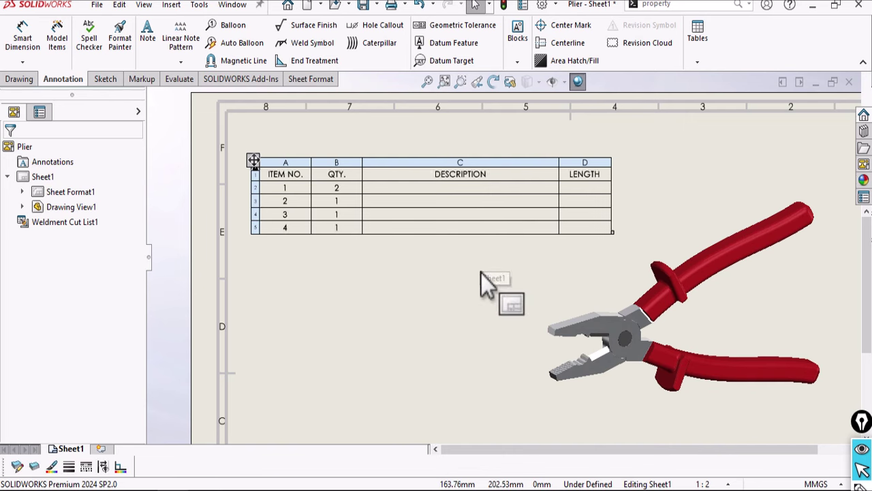
Step: Add automatic balloons to the plier view, ignoring multiple instances and inserting magnetic lines
scroll(355, 190, "down", 1)
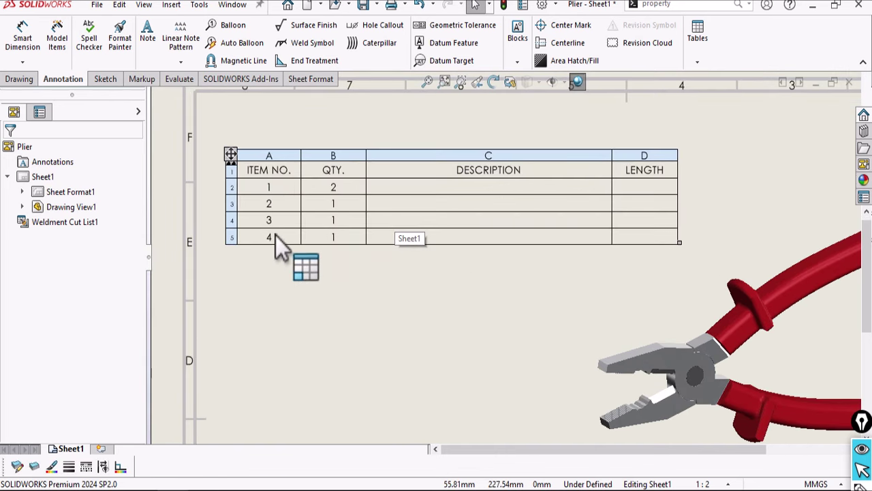
scroll(558, 286, "up", 1)
scroll(542, 221, "down", 1)
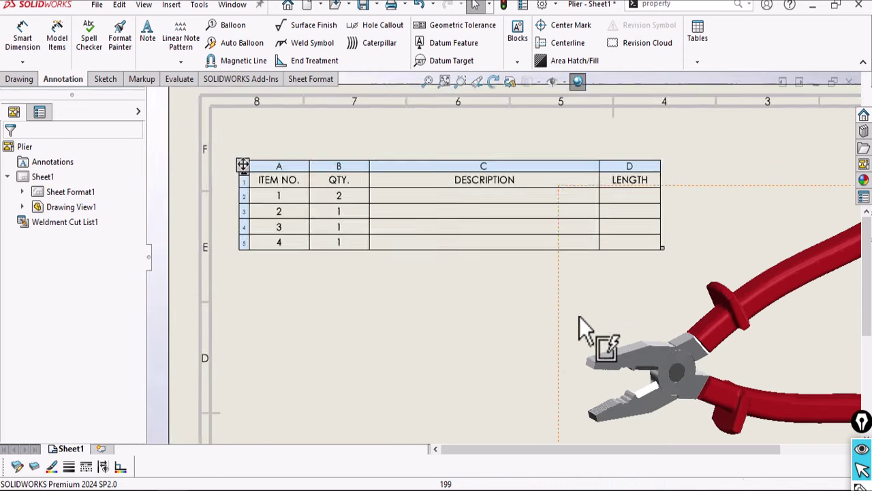
scroll(578, 313, "up", 1)
scroll(501, 215, "down", 1)
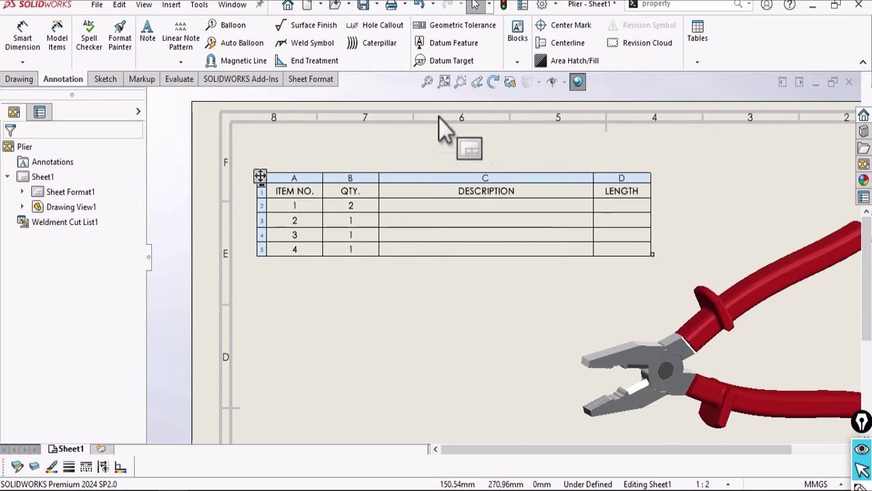
left_click(232, 43)
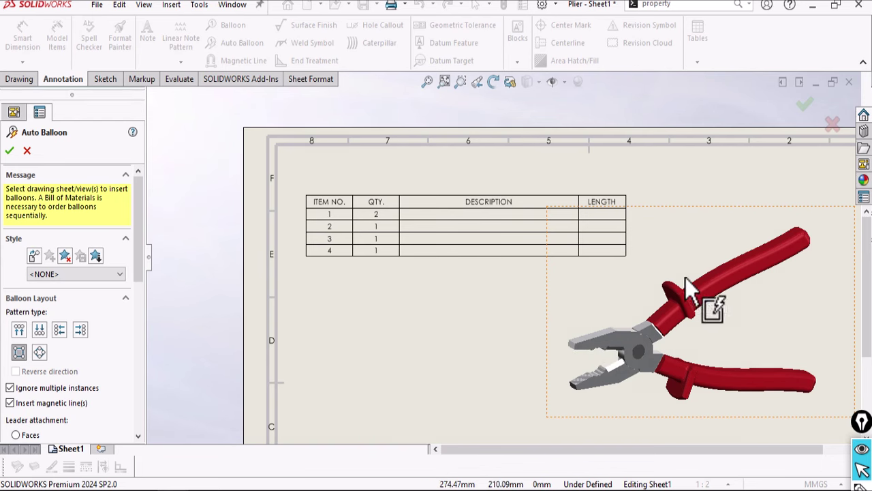
left_click(685, 277)
left_click(9, 150)
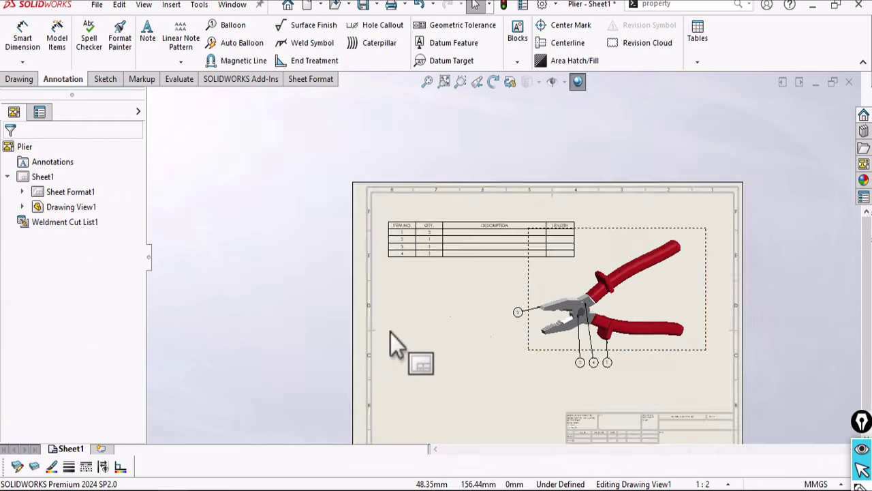
Step: Delete the DESCRIPTION column from the weldment cut list table
scroll(619, 295, "up", 1)
scroll(451, 216, "down", 2)
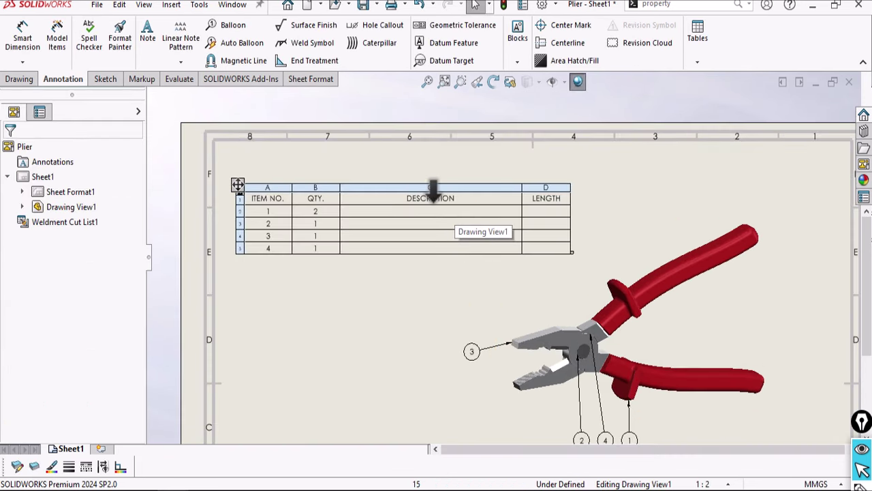
scroll(432, 190, "down", 1)
left_click(433, 192)
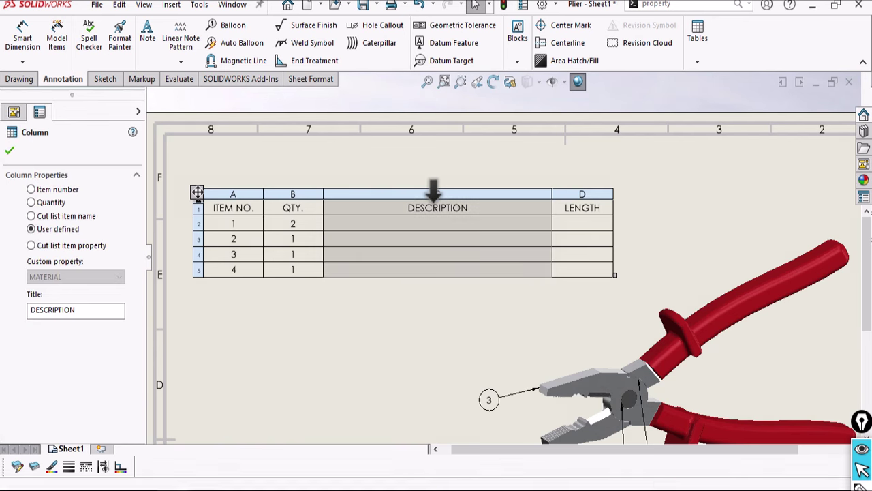
right_click(434, 196)
mouse_move(439, 203)
mouse_move(491, 264)
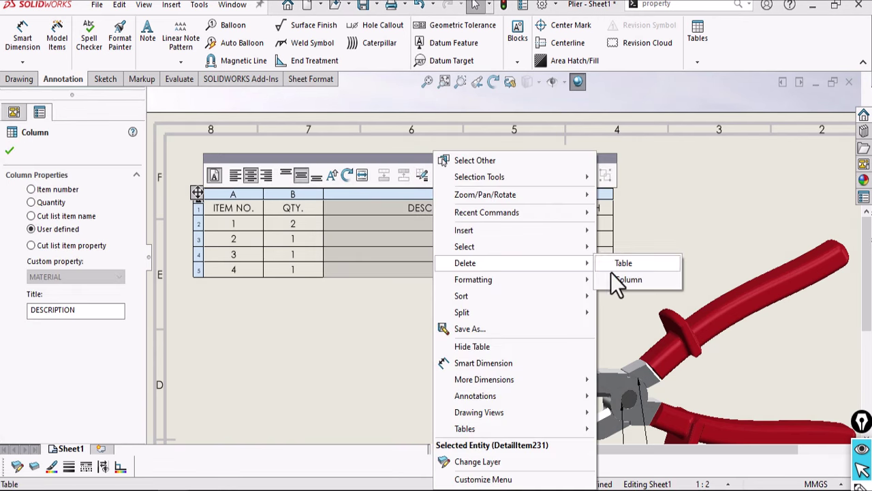
left_click(623, 278)
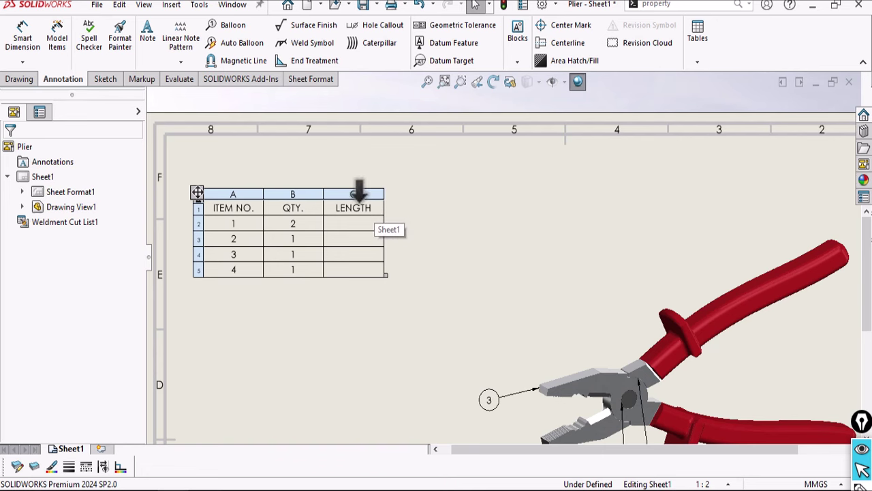
Step: Delete the LENGTH column from the weldment cut list table
left_click(357, 195)
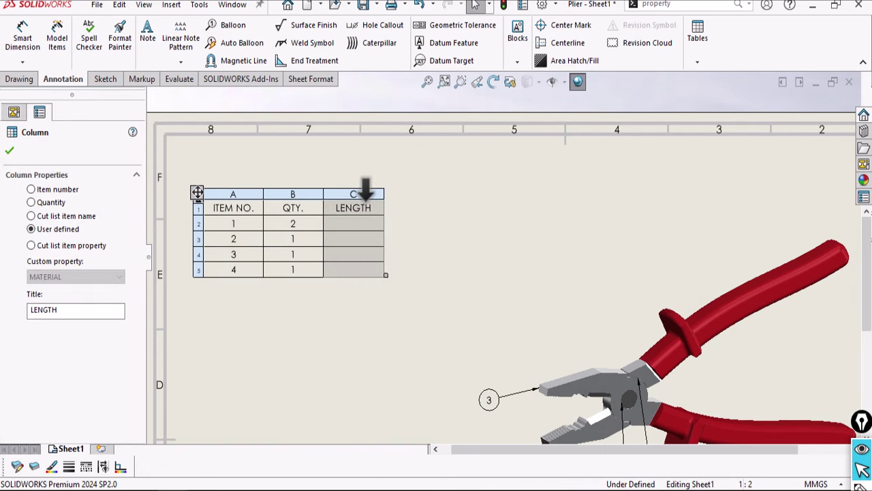
right_click(366, 195)
mouse_move(470, 237)
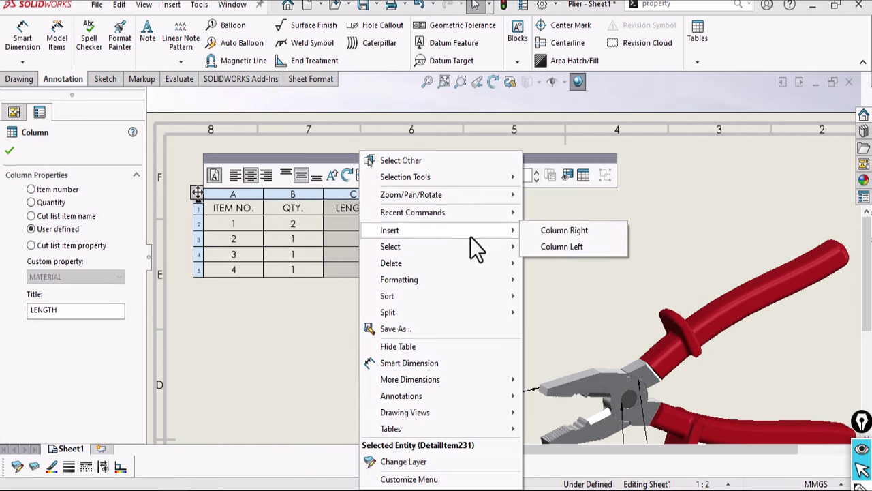
mouse_move(479, 263)
left_click(535, 276)
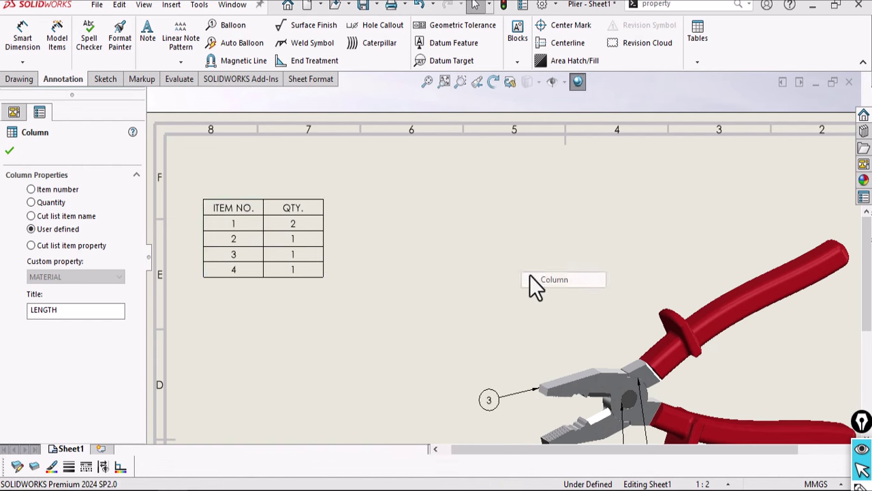
Step: Insert a column to the right of QTY. in the cut list table, showing the cut list item property MATERIAL
left_click(307, 194)
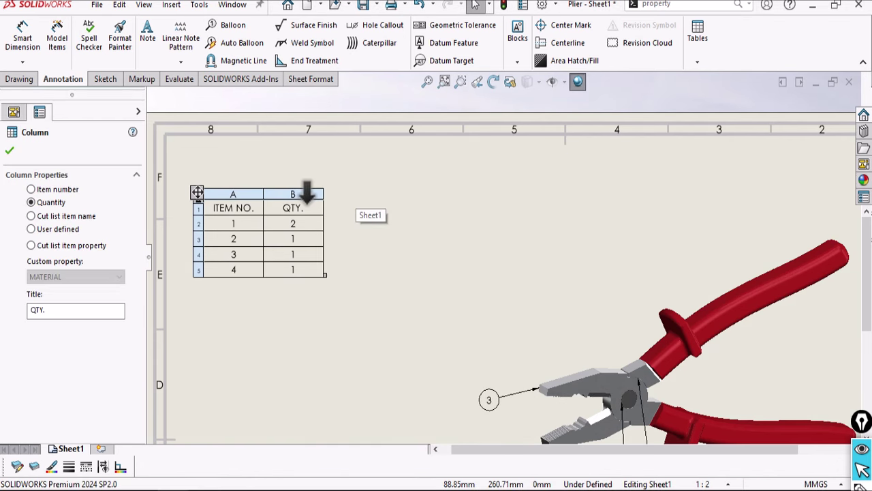
right_click(307, 194)
mouse_move(359, 234)
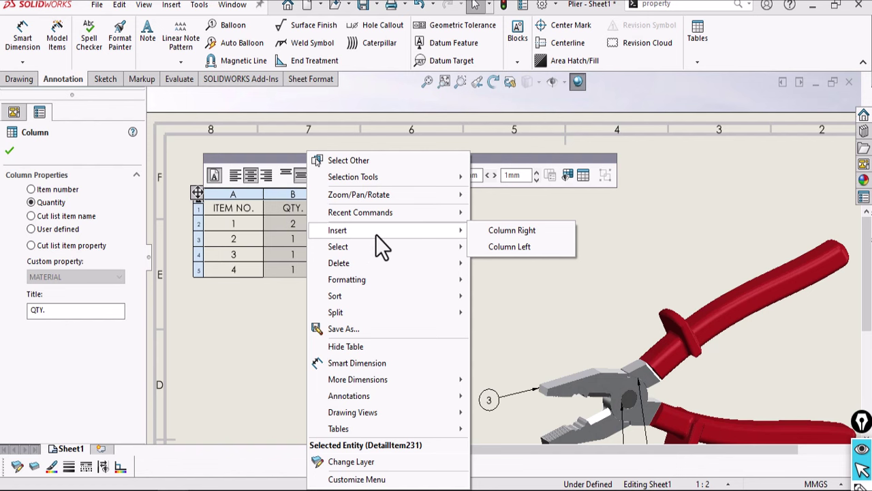
left_click(504, 232)
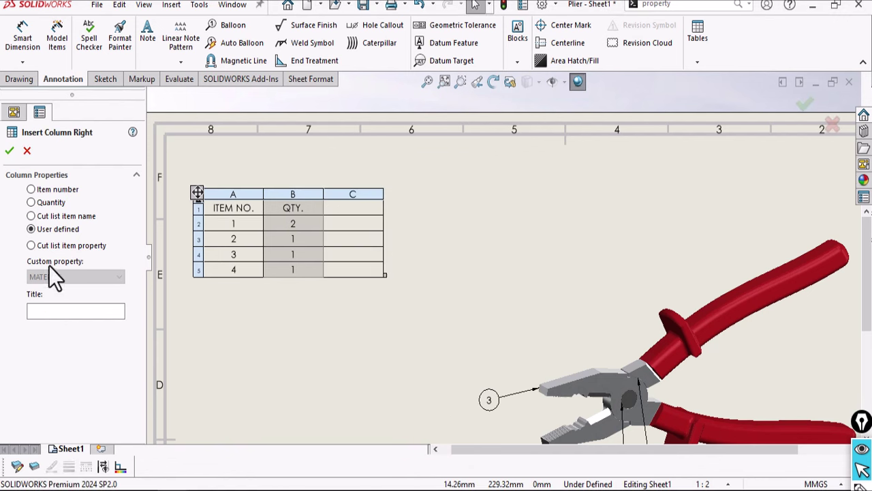
left_click(62, 246)
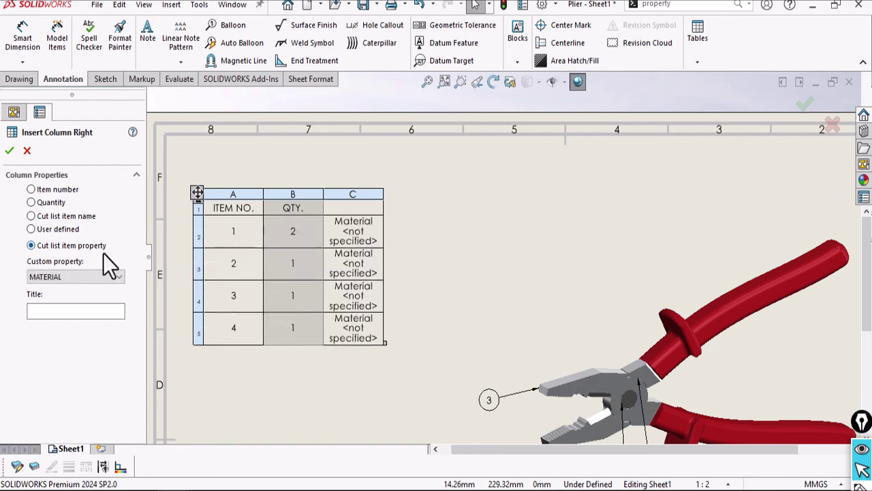
left_click(85, 276)
left_click(85, 287)
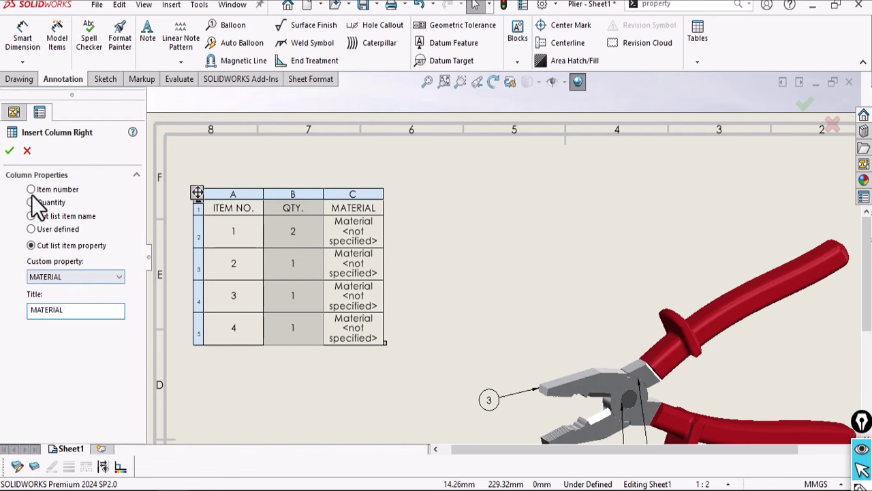
left_click(9, 151)
key("f")
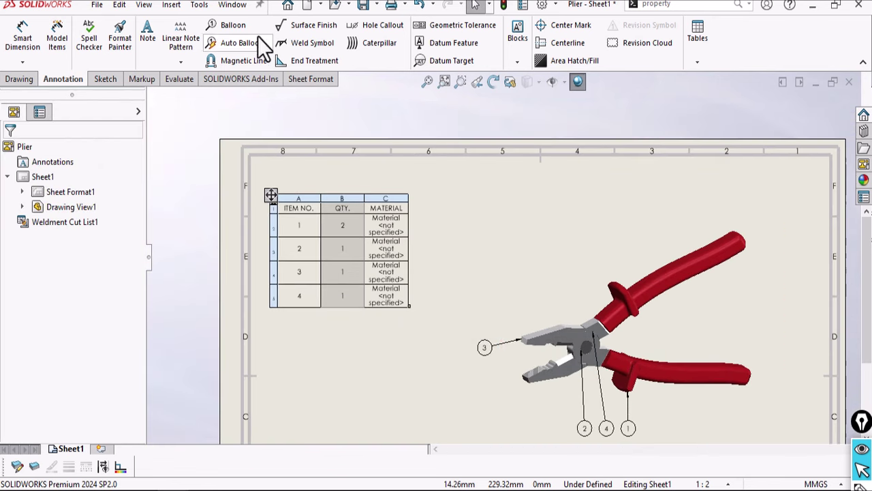
Step: Switch to the Plier.SLDPRT part and expand Cut-List-Item1 to list its bodies
left_click(235, 6)
left_click(271, 136)
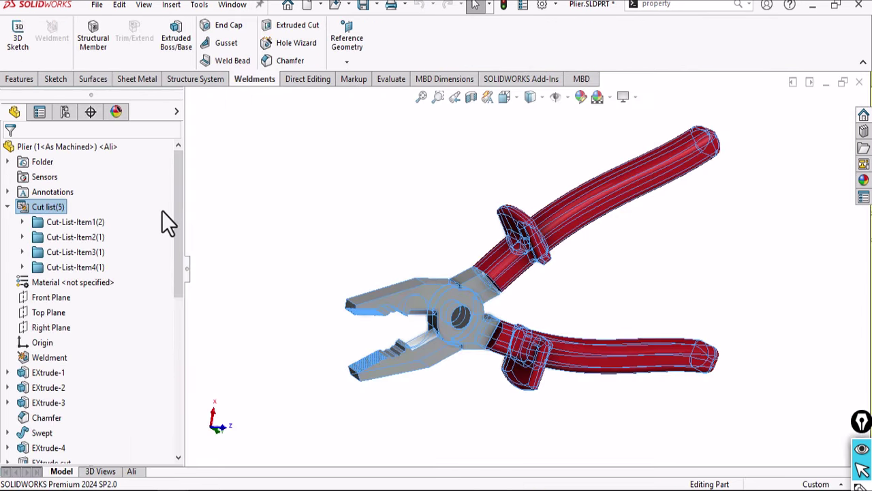
left_click(22, 222)
Step: Try to assign the Rubber material to the Lift hand rubber and Right hand rubber bodies together
left_click(70, 242)
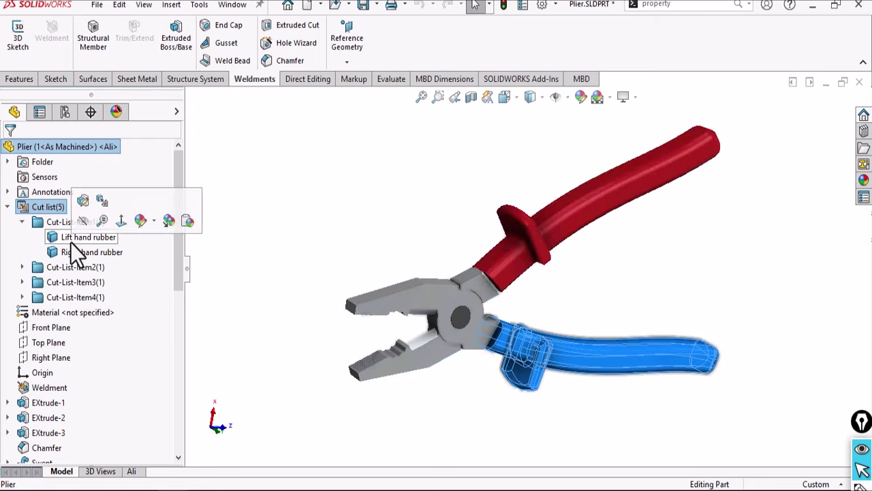
left_click(70, 251, "ctrl")
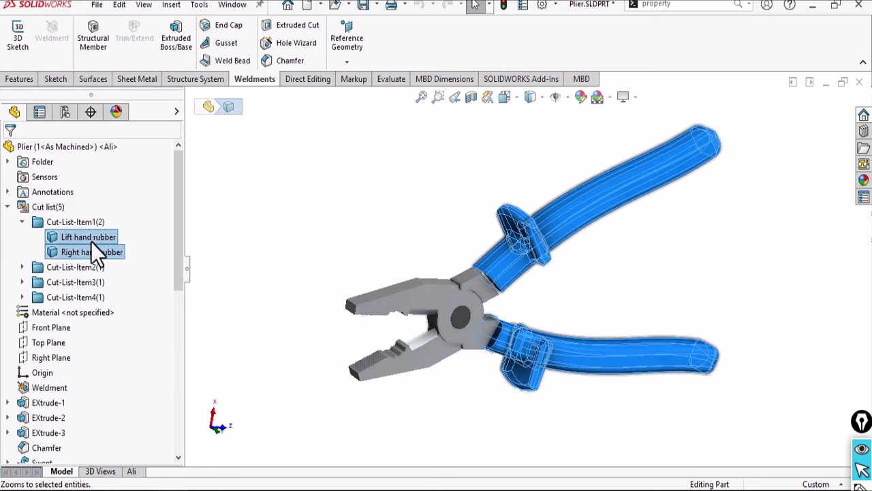
right_click(91, 243)
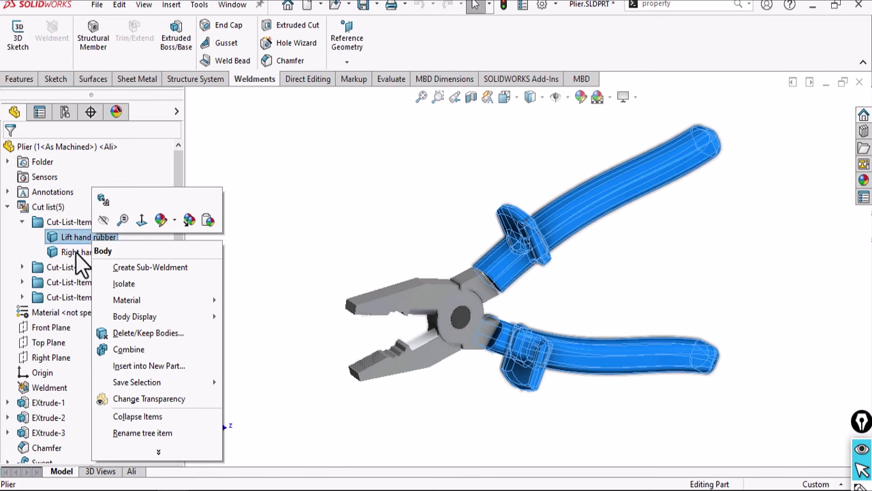
mouse_move(184, 305)
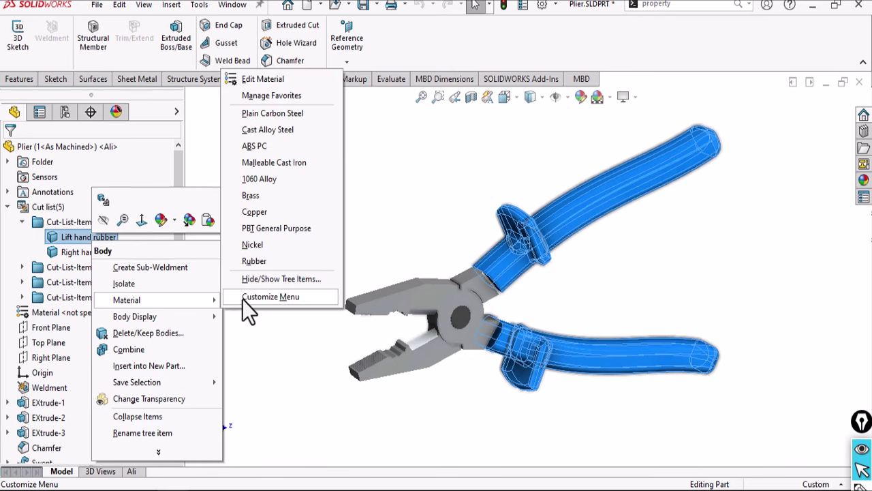
left_click(260, 262)
key("Return")
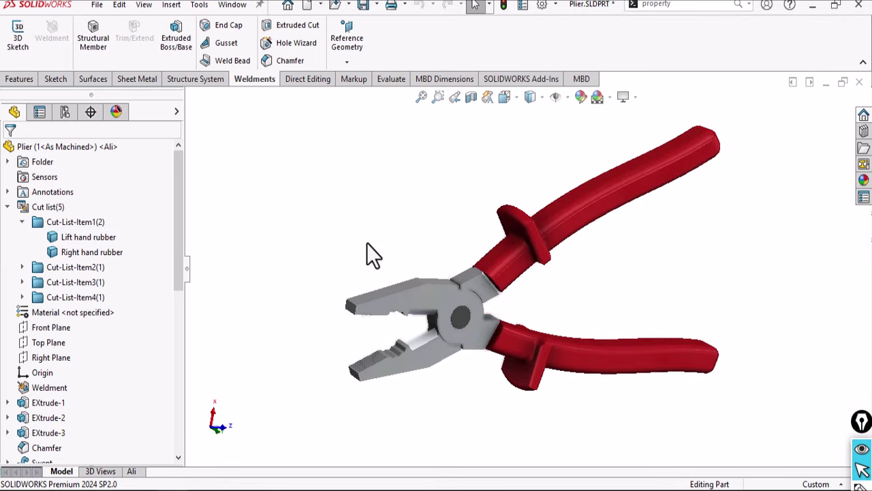
Step: Assign Rubber to both hand rubber bodies in Cut-List-Item1, agreeing to link display states to configurations
left_click(88, 238)
left_click(97, 252, "ctrl")
right_click(97, 253)
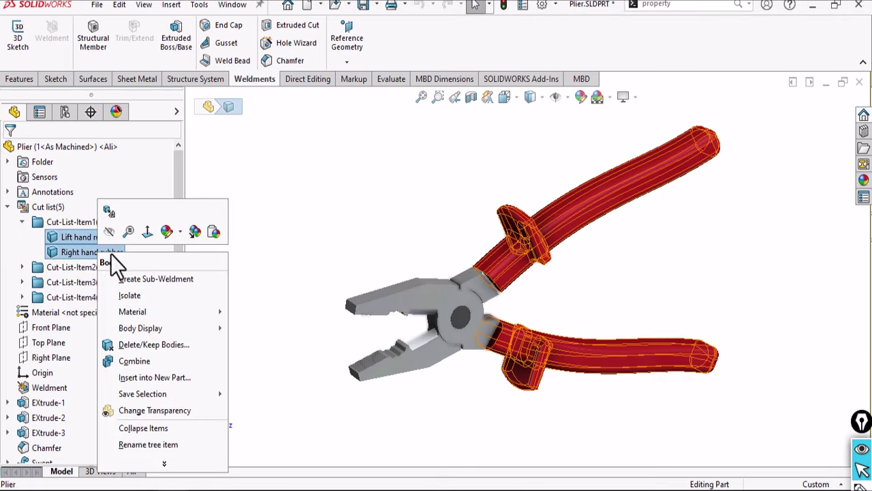
mouse_move(212, 313)
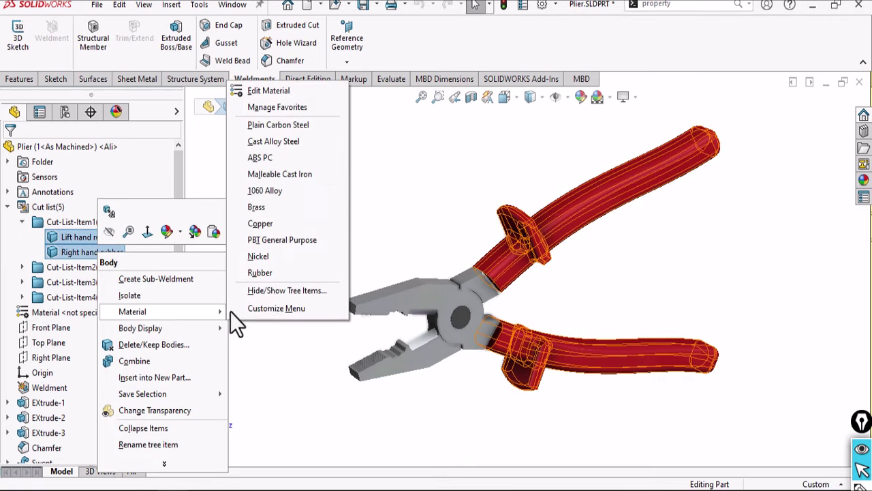
left_click(260, 273)
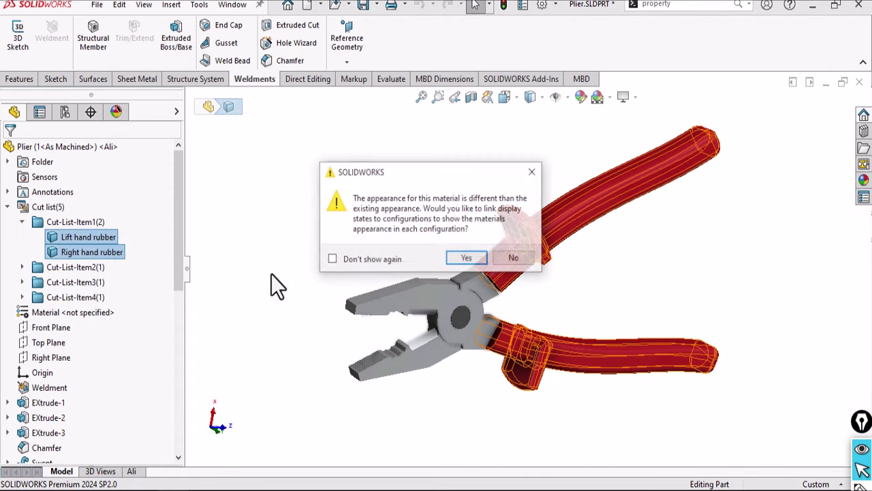
left_click(464, 256)
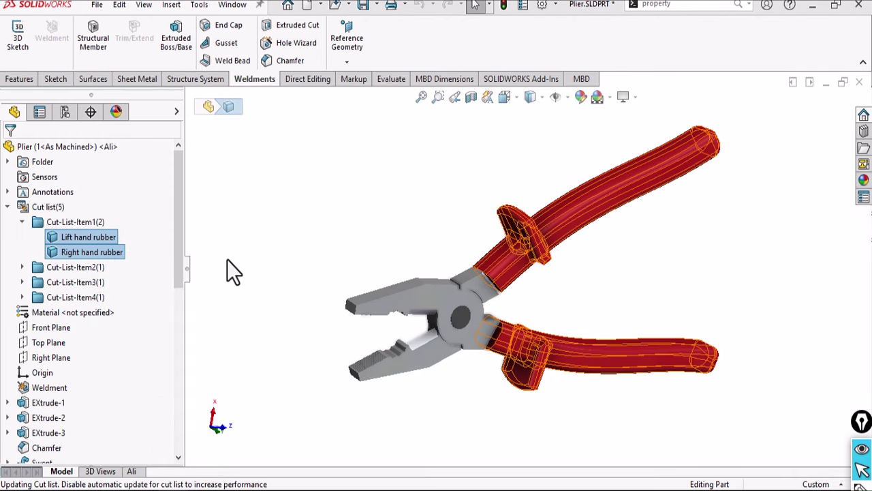
Step: Assign the Plain Carbon Steel material to the Pin body in Cut-List-Item2
left_click(22, 282)
left_click(56, 297)
right_click(55, 295)
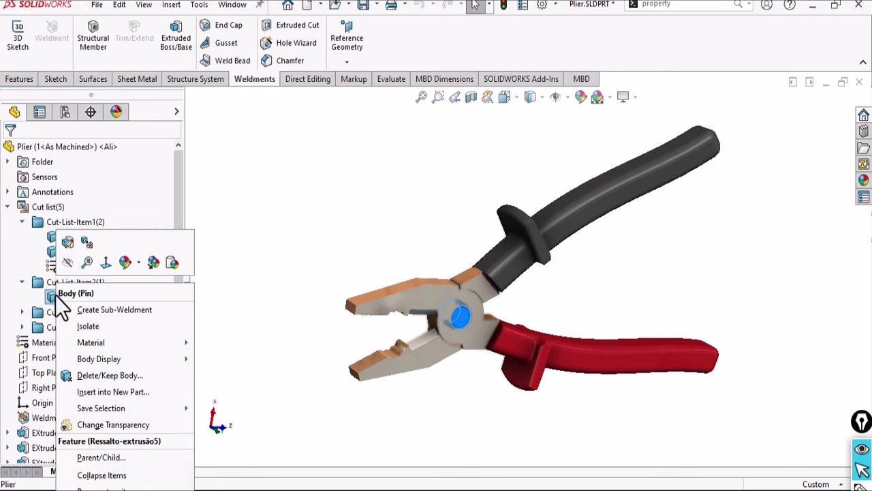
mouse_move(119, 343)
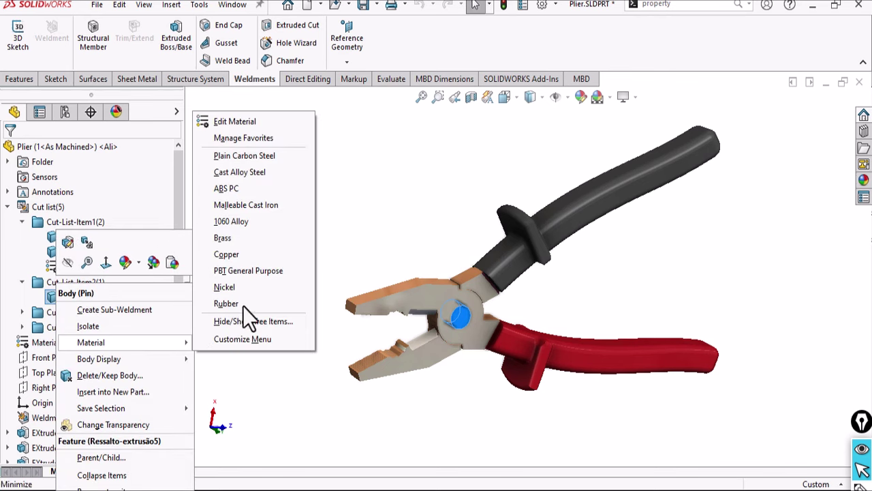
left_click(244, 159)
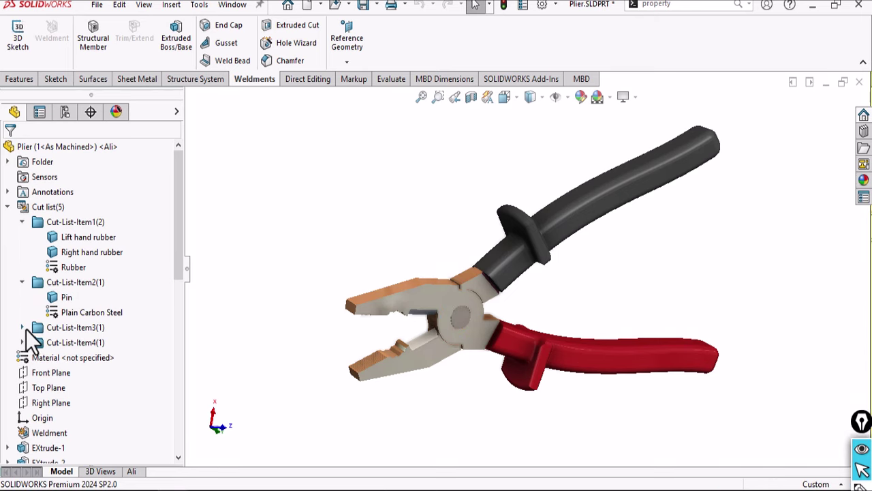
Step: Expand Cut-List-Item3 and Cut-List-Item4, and assign Cast Alloy Steel to the Upper cutter body
left_click(23, 328)
left_click(22, 358)
right_click(85, 347)
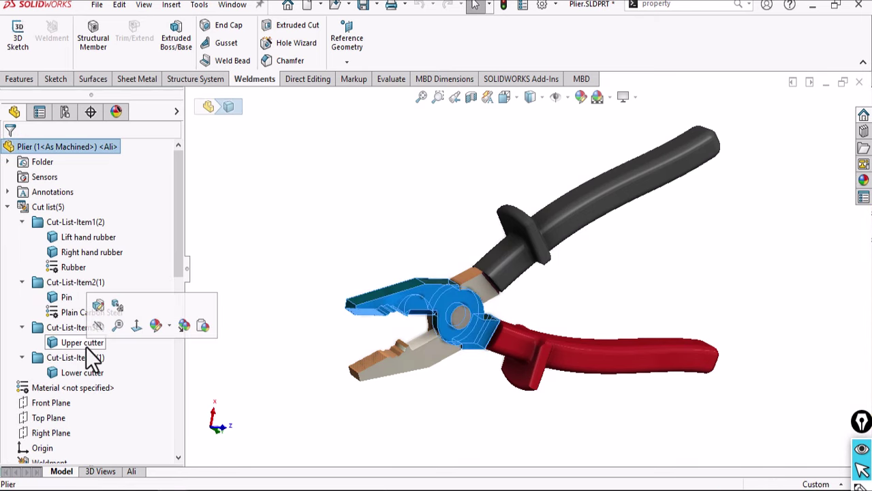
mouse_move(152, 344)
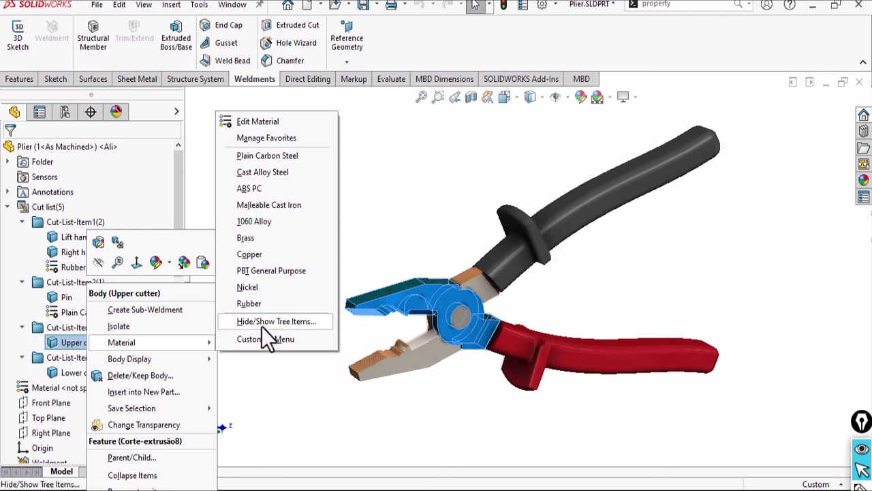
left_click(273, 176)
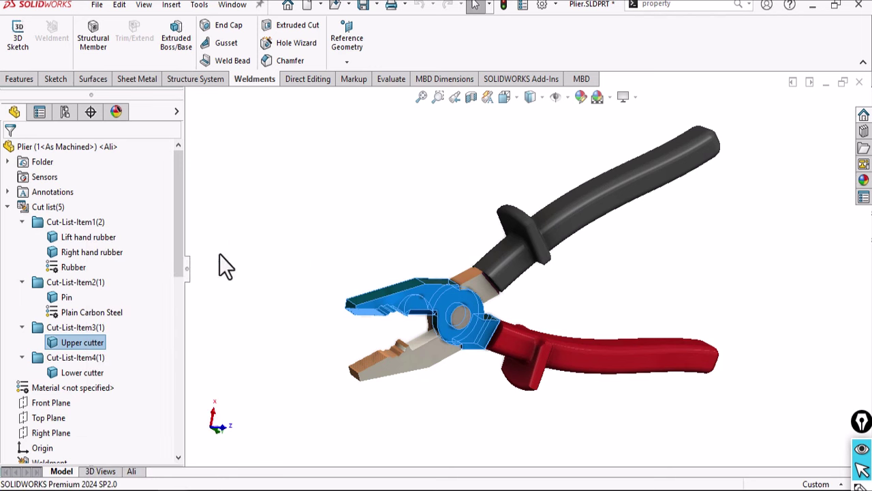
Step: Assign the Cast Alloy Steel material to the Lower cutter body in Cut-List-Item4 and save the part
right_click(69, 376)
right_click(70, 387)
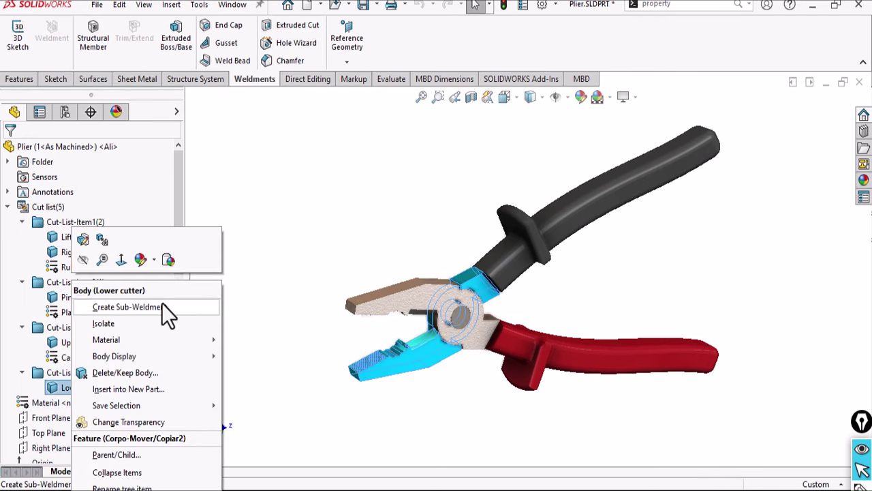
mouse_move(210, 341)
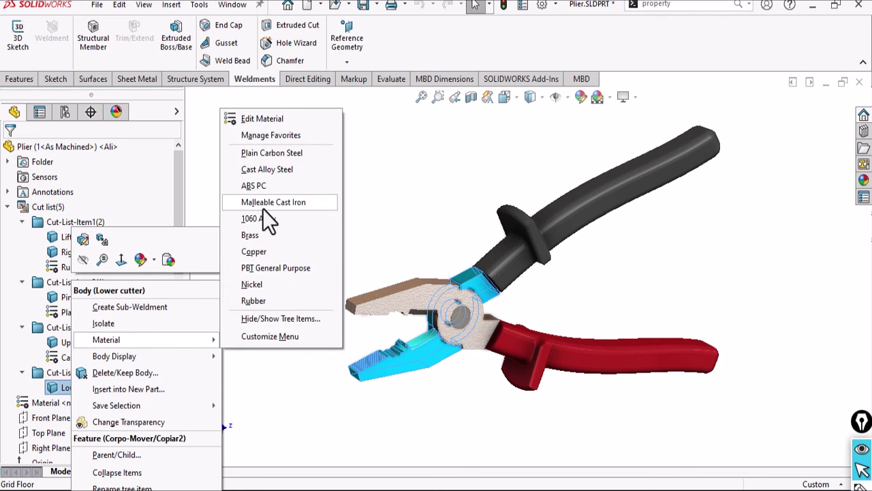
left_click(263, 173)
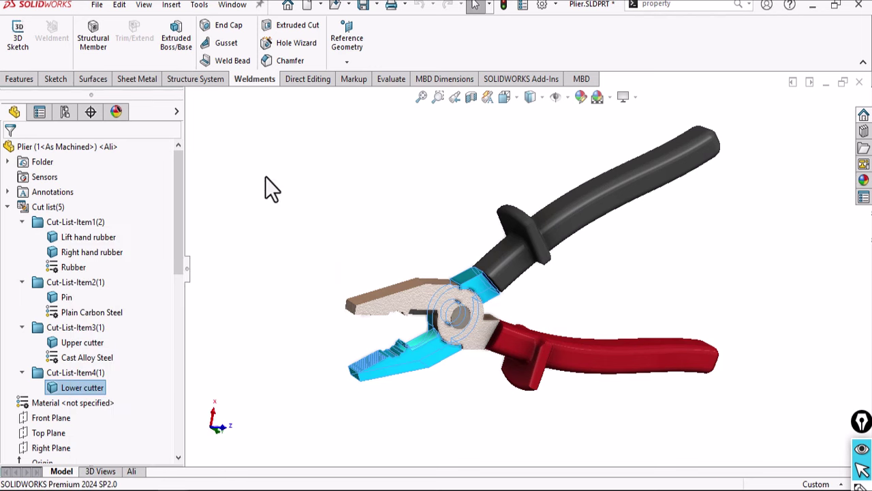
left_click(364, 5)
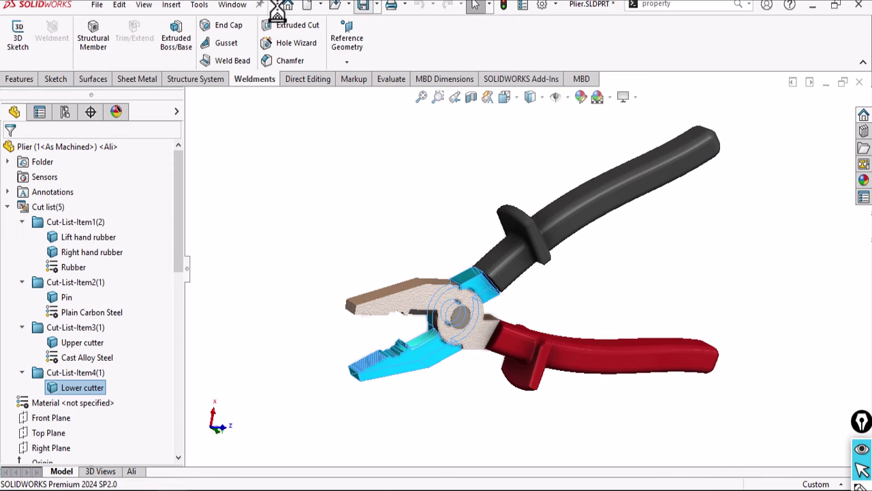
Step: Return to the Plier drawing and examine the material column of the weldment cut list table and the ballooned view
left_click(233, 6)
left_click(261, 166)
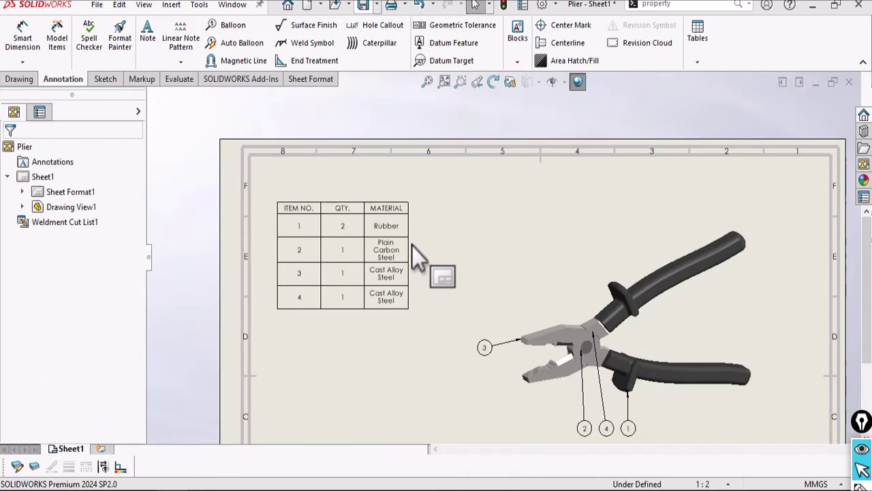
scroll(409, 245, "down", 7)
scroll(428, 272, "up", 4)
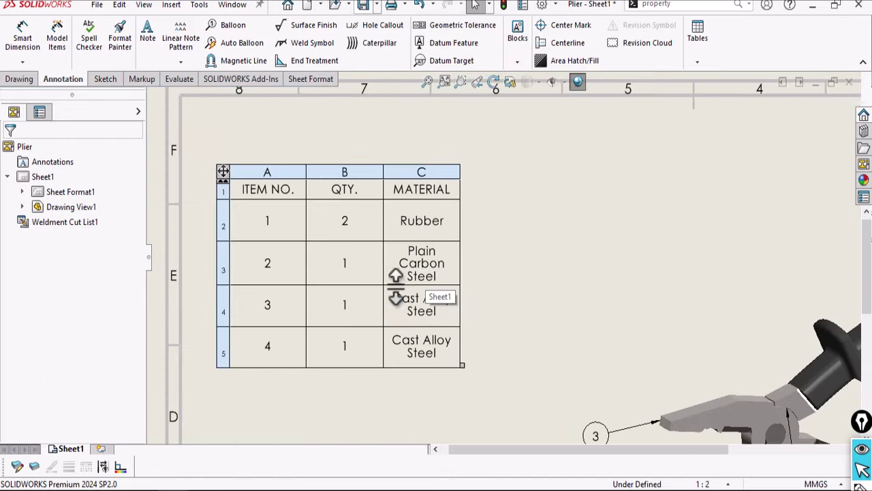
scroll(396, 286, "up", 3)
scroll(750, 375, "up", 4)
scroll(762, 305, "down", 4)
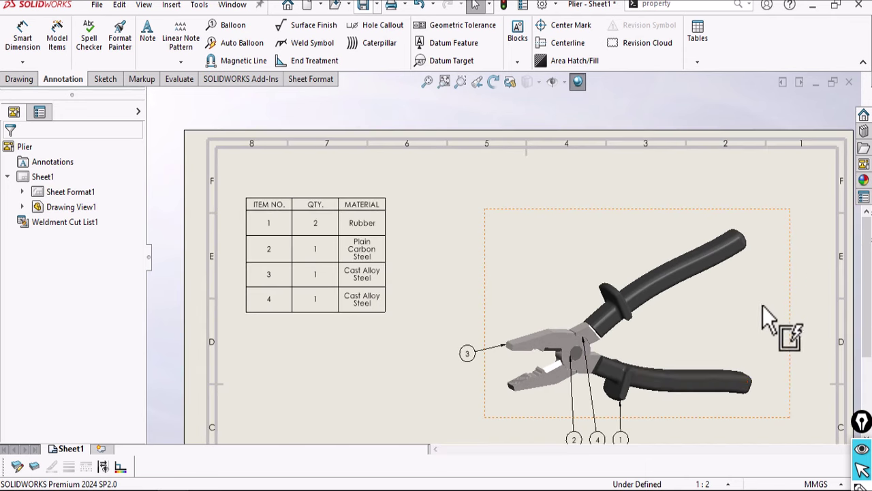
scroll(652, 392, "up", 1)
scroll(436, 334, "down", 2)
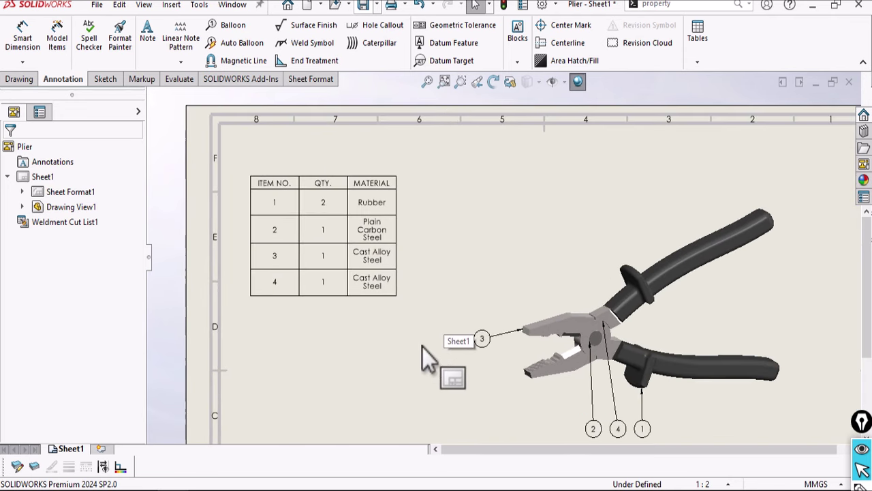
scroll(538, 378, "up", 3)
scroll(446, 237, "down", 2)
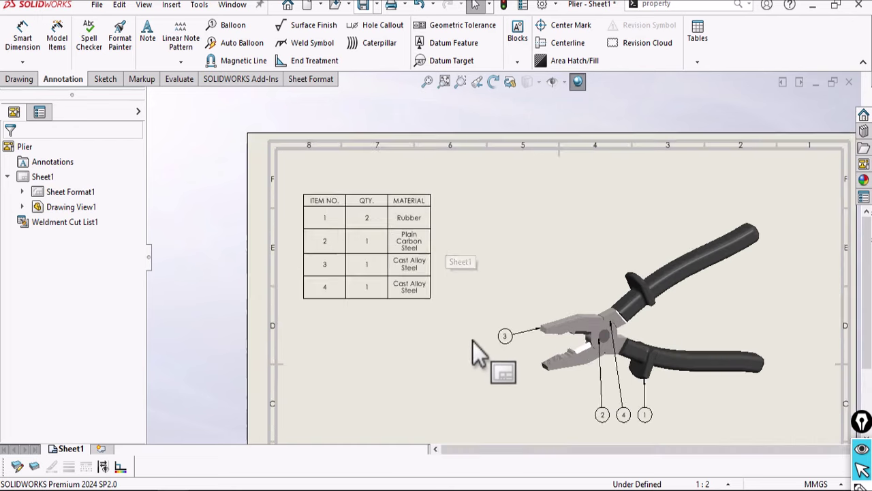
scroll(473, 341, "up", 2)
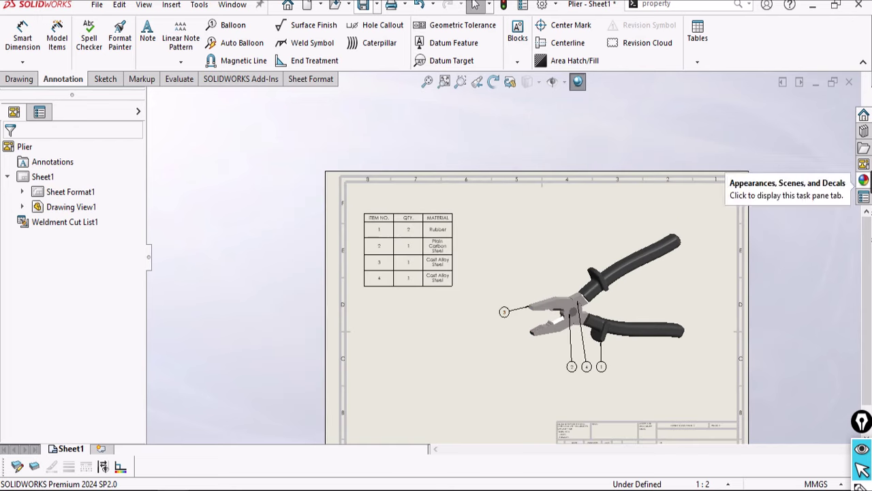
Step: Refresh the View Palette and place a second angled view of the plier on the sheet below the cut list table
left_click(863, 197)
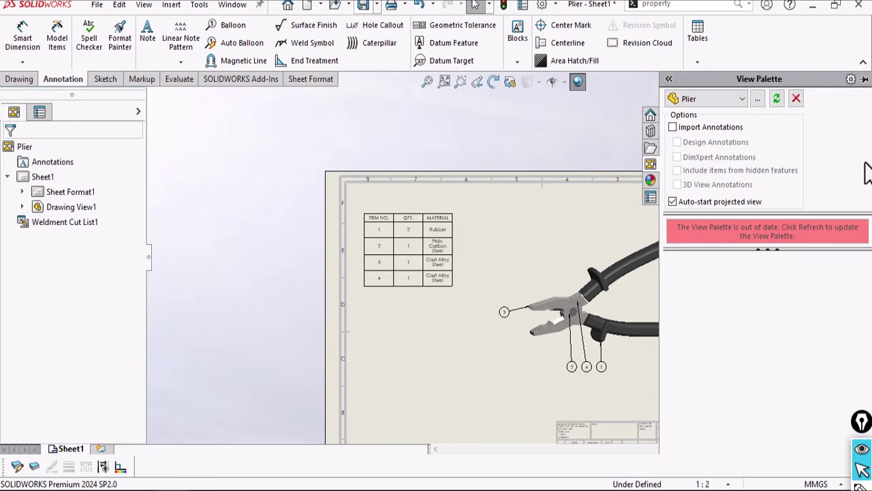
left_click(776, 98)
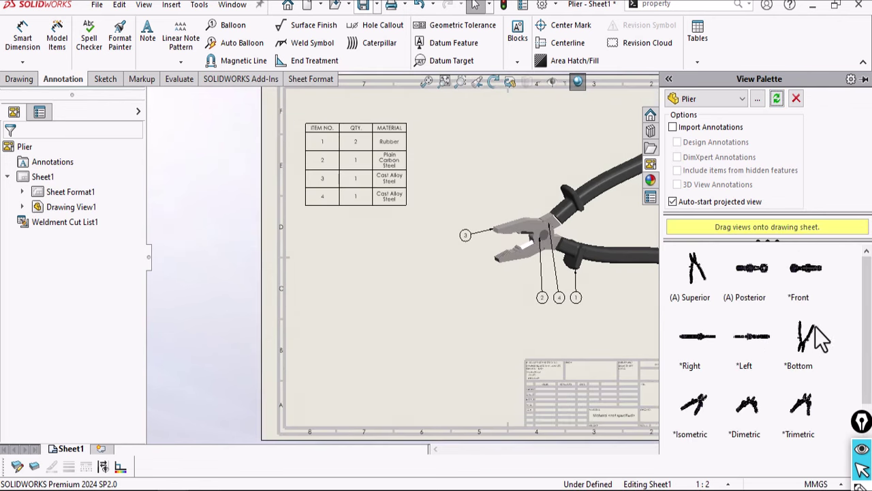
scroll(773, 426, "down", 2)
left_click_drag(700, 417, 379, 314)
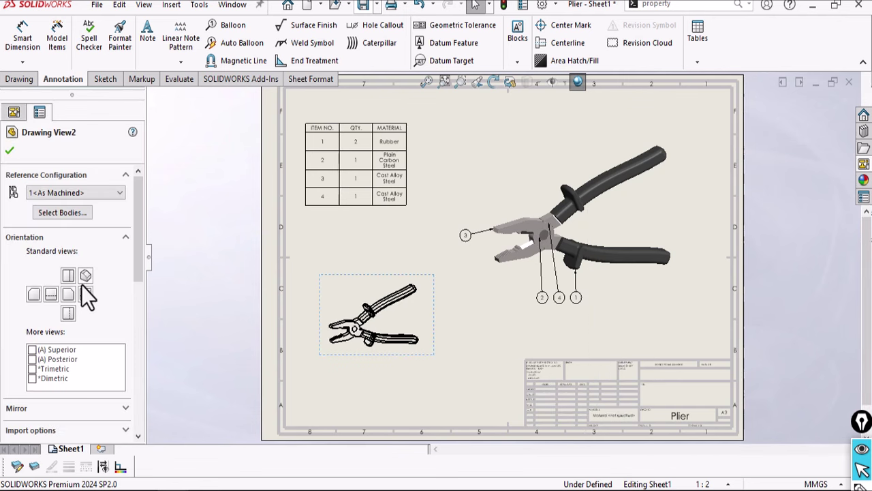
Step: Display the new plier view as Shaded With Edges and enlarge it with a custom scale
left_click_drag(139, 243, 120, 325)
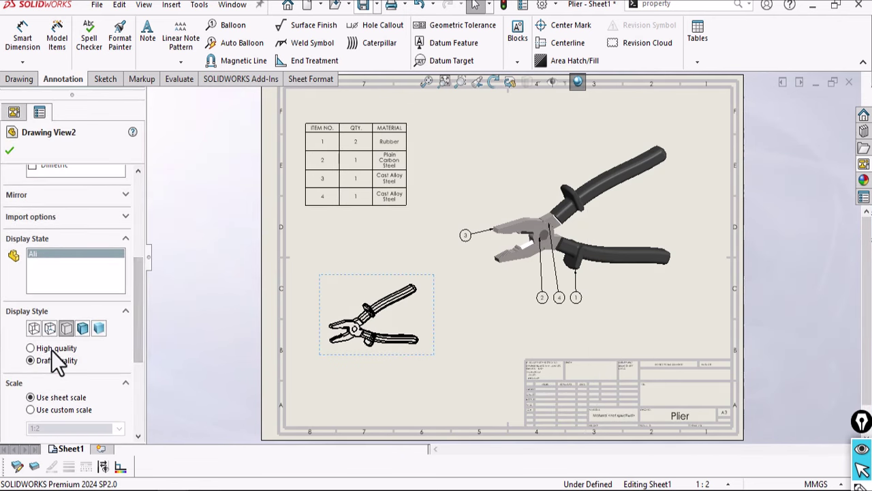
left_click(51, 350)
left_click(82, 329)
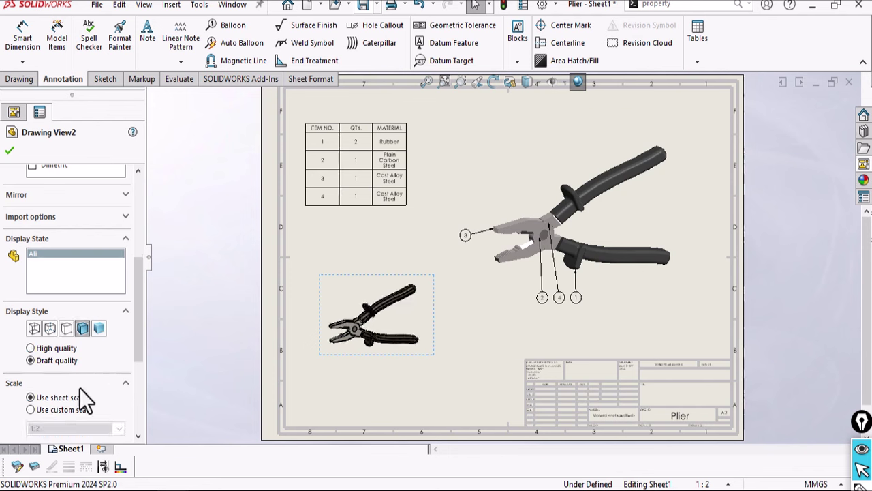
left_click(66, 410)
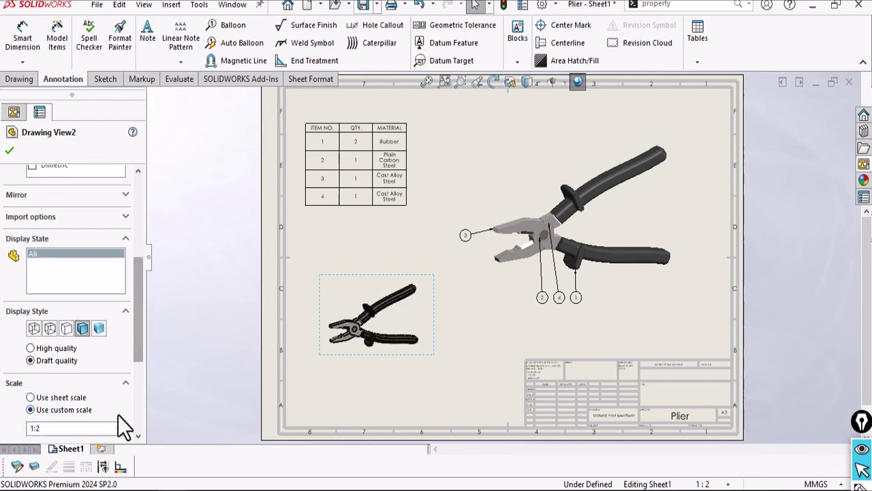
left_click(119, 430)
left_click(53, 311)
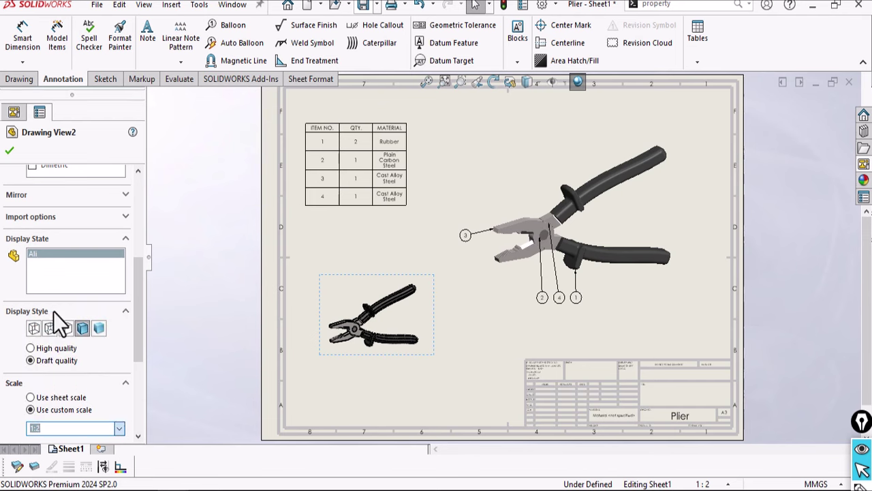
left_click(8, 152)
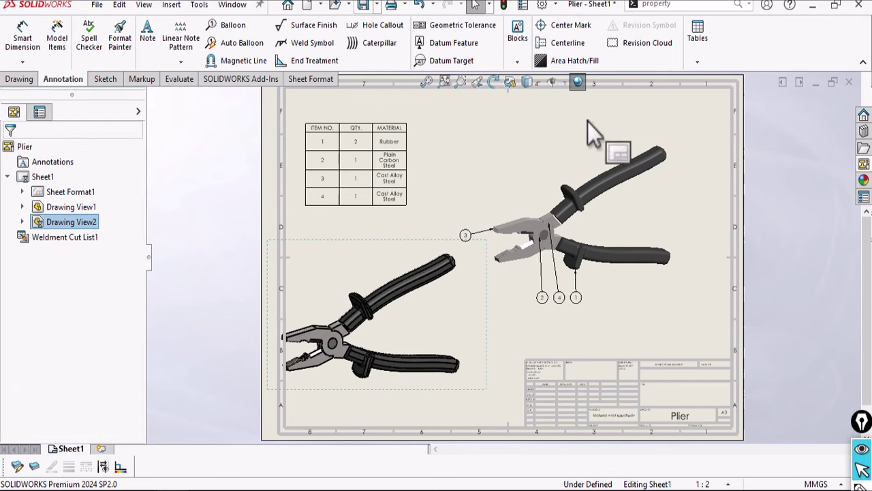
Step: Reposition the ballooned view, the cut list table and the second plier view so that they fit inside the sheet border without overlapping
mouse_move(628, 136)
left_mouse_down()
mouse_move(642, 96)
mouse_move(660, 99)
left_mouse_up()
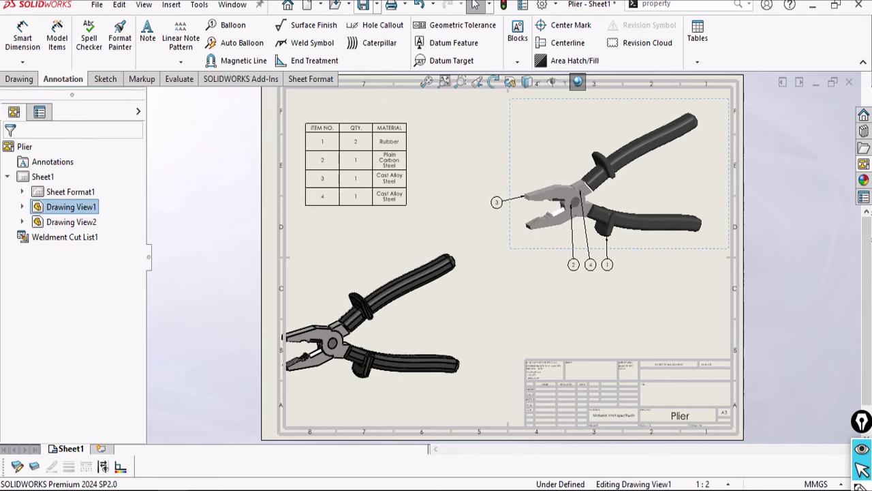
left_click(393, 121)
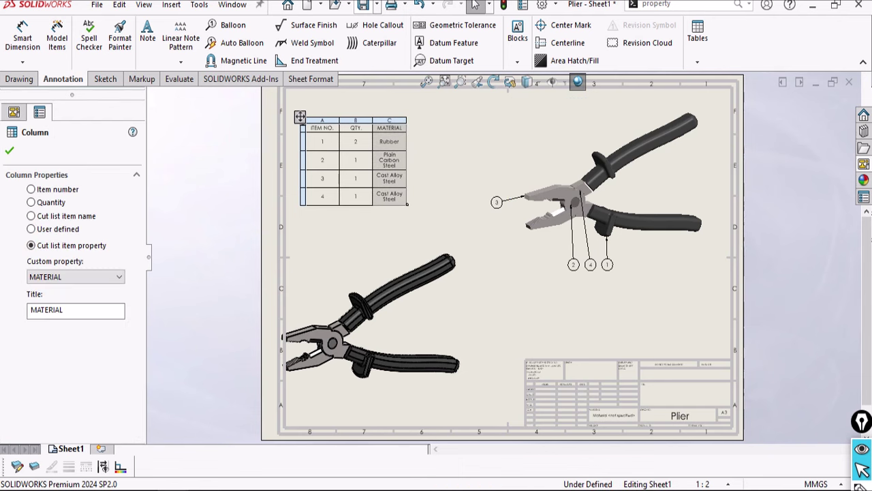
left_click_drag(307, 133, 347, 109)
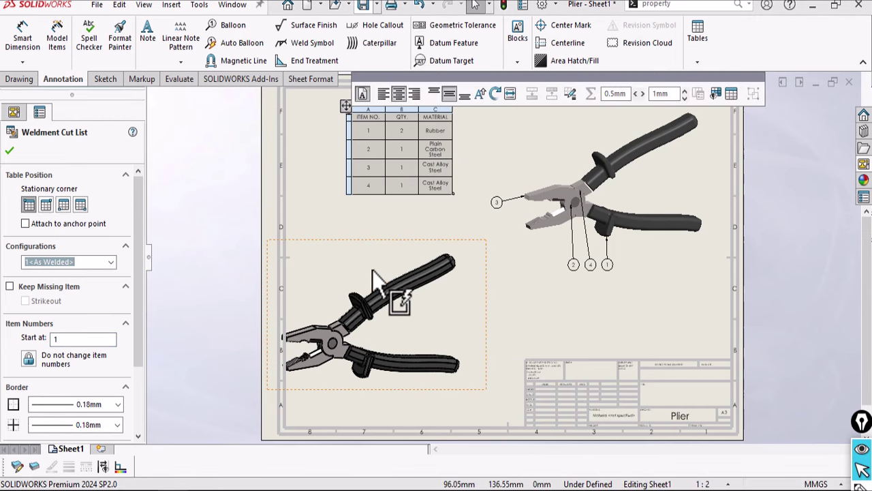
left_click_drag(417, 231, 459, 221)
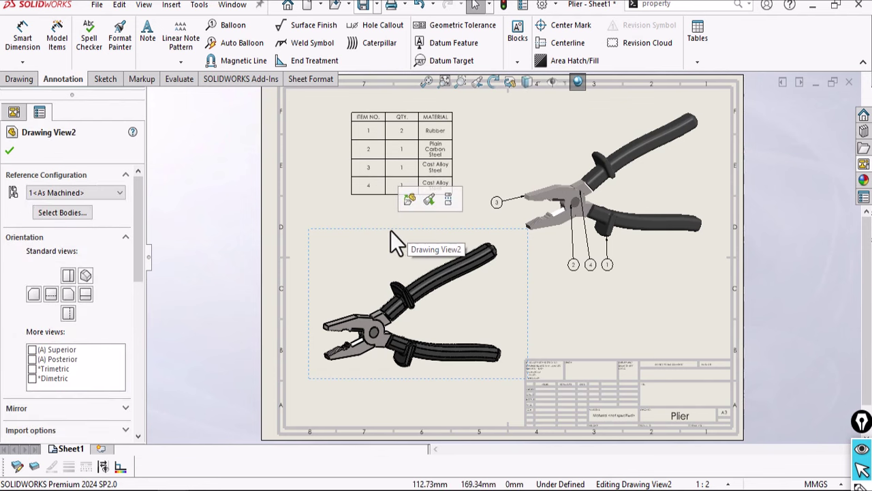
Step: Set the reference configuration of the second plier view to 2
left_click(113, 193)
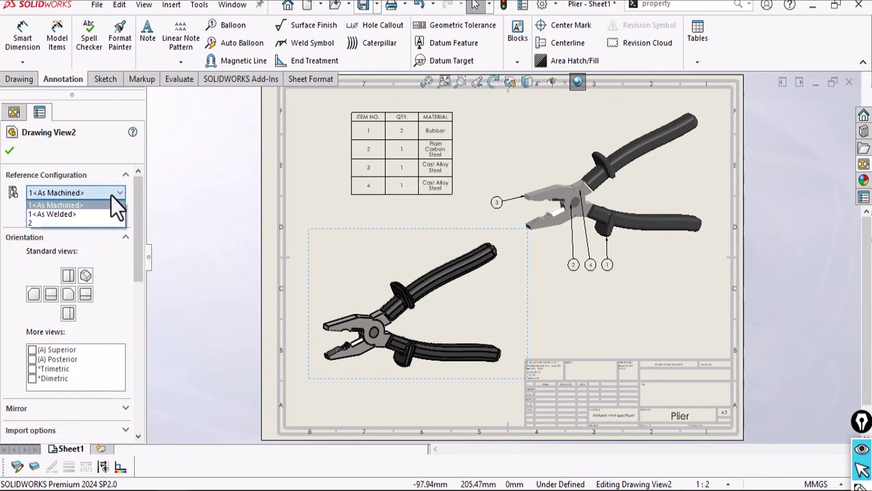
left_click(60, 222)
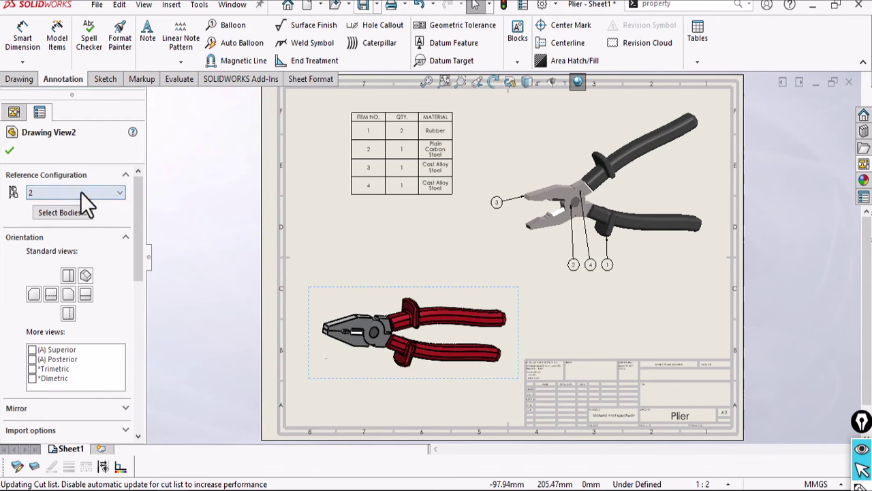
left_click(10, 150)
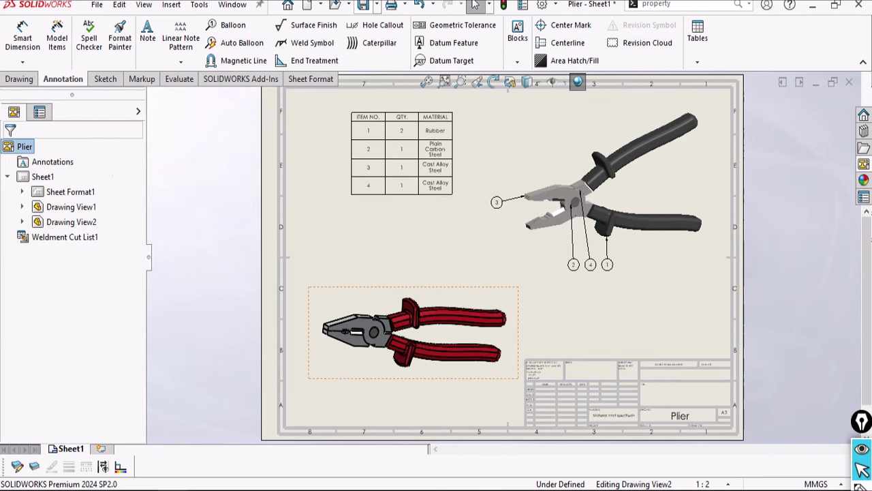
Step: Start Auto Balloon on the second plier view and place its balloon below the lower handle
left_click(413, 333)
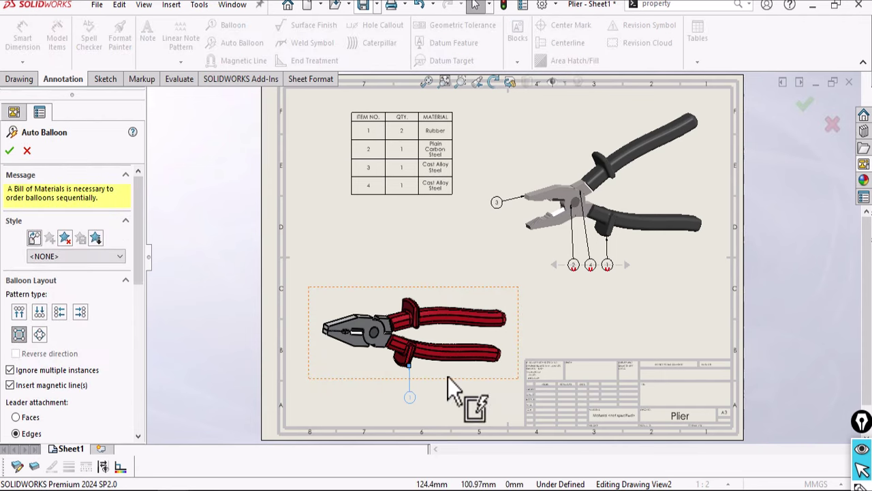
scroll(405, 387, "down", 2)
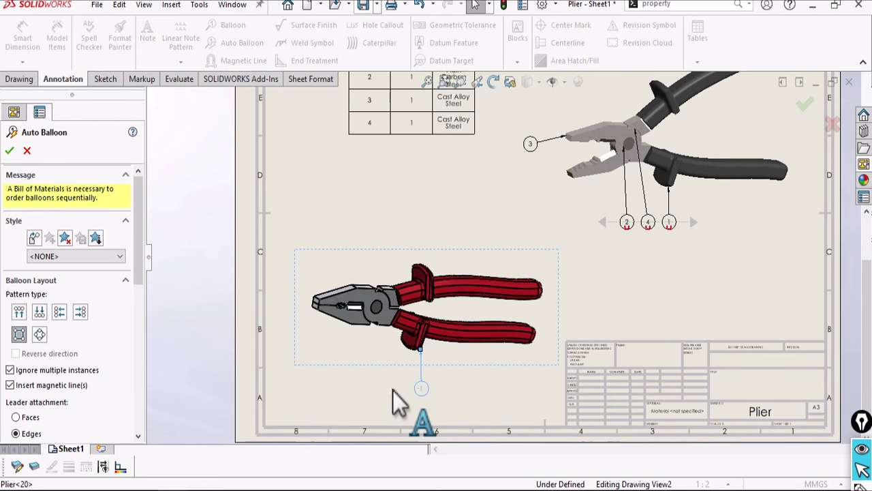
left_click(425, 385)
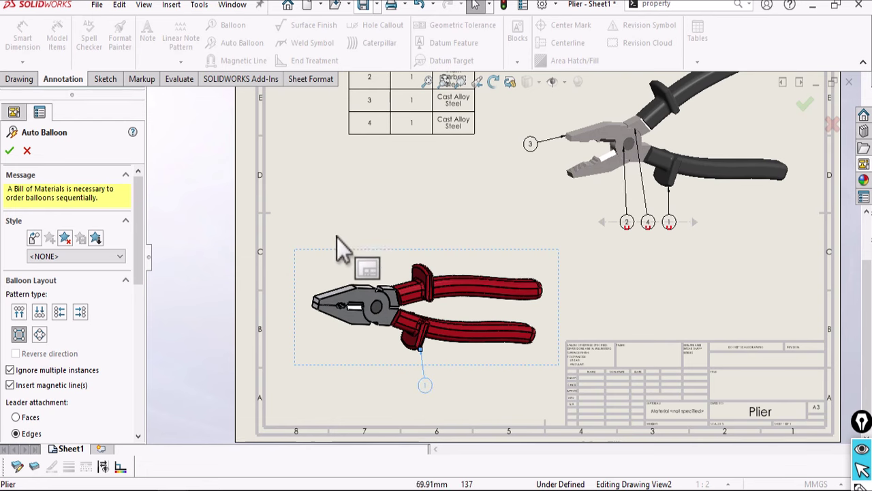
scroll(346, 261, "up", 3)
scroll(511, 204, "down", 2)
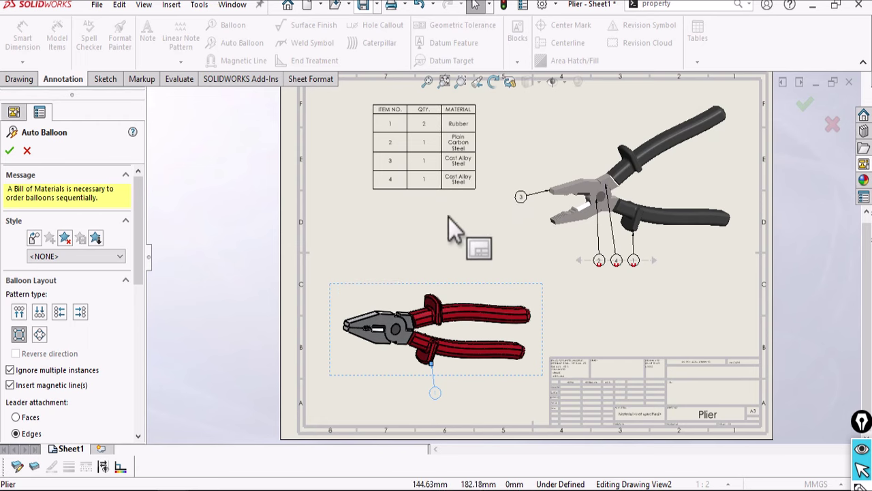
scroll(464, 303, "up", 1)
scroll(548, 195, "down", 2)
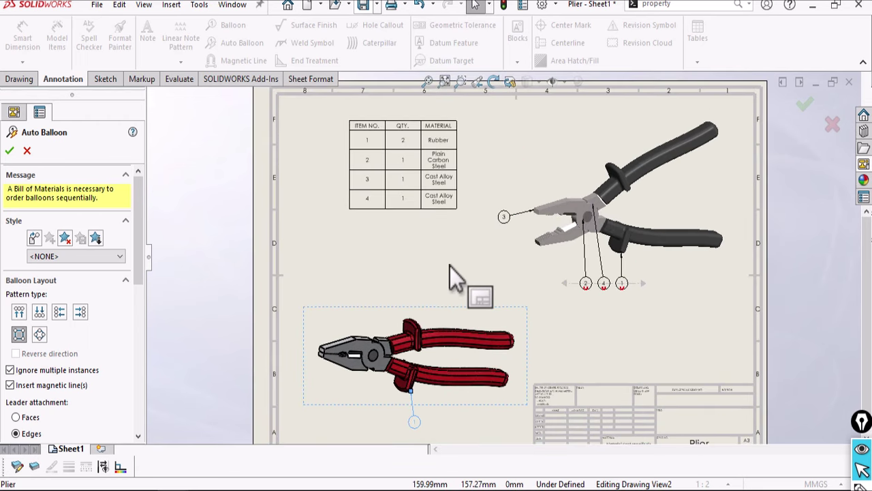